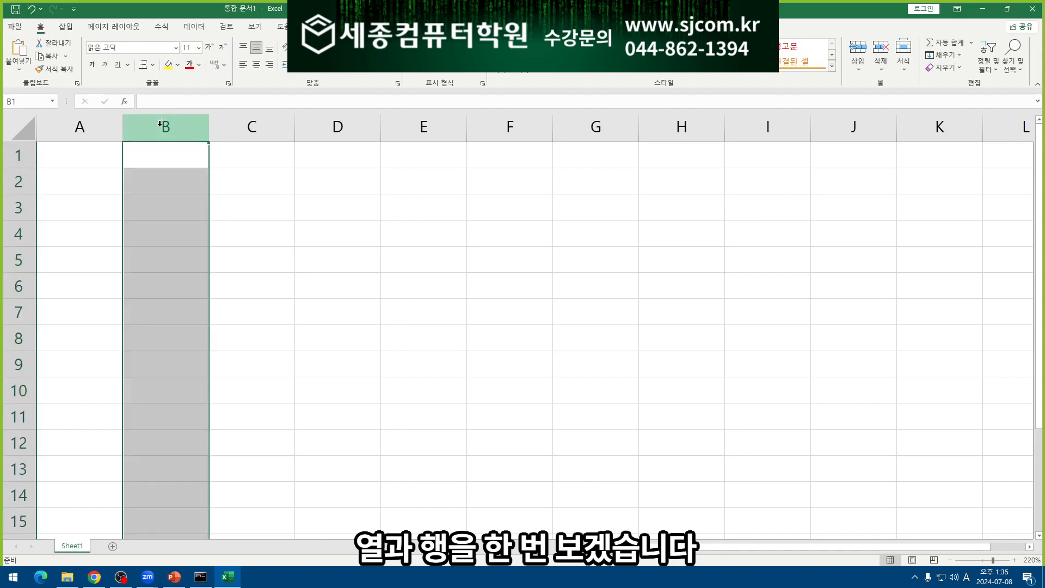
- Select column B, row 2, and columns A through D one at a time to show columns and rows
click(19, 181)
click(165, 126)
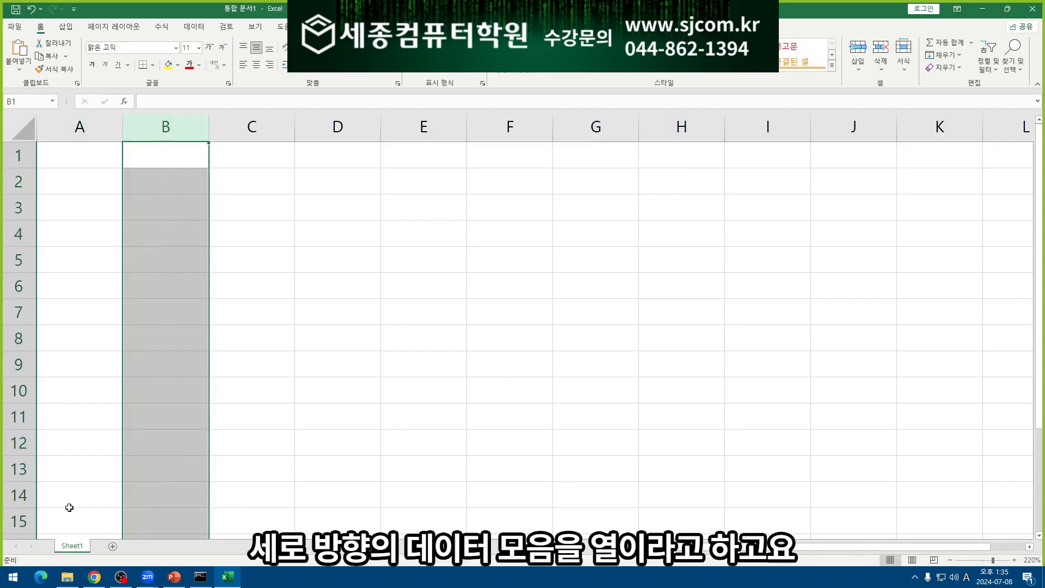
click(19, 180)
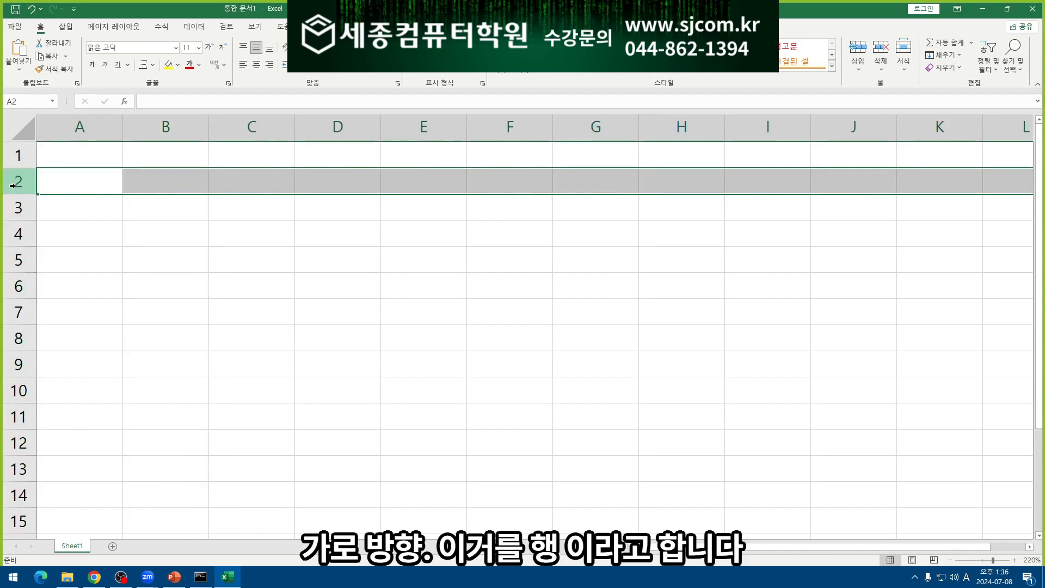
click(90, 123)
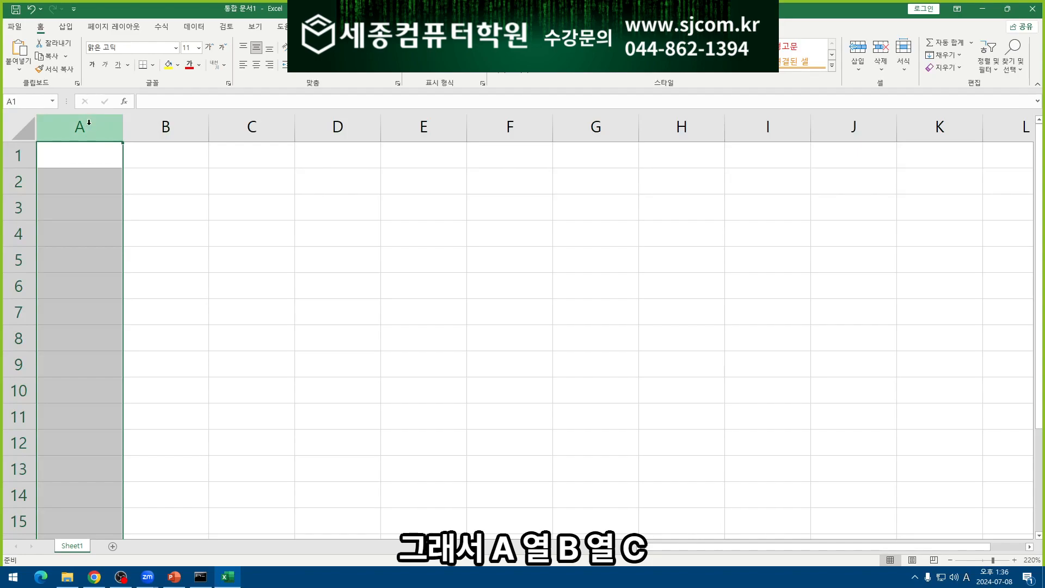
click(163, 123)
click(253, 130)
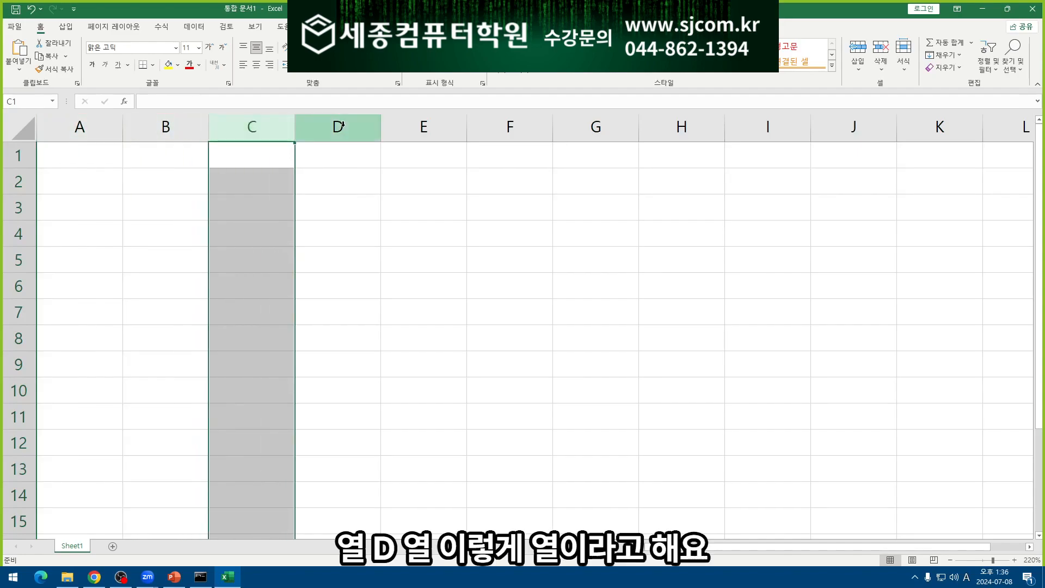
click(338, 128)
- Enter the label "열" in cell C1
click(255, 150)
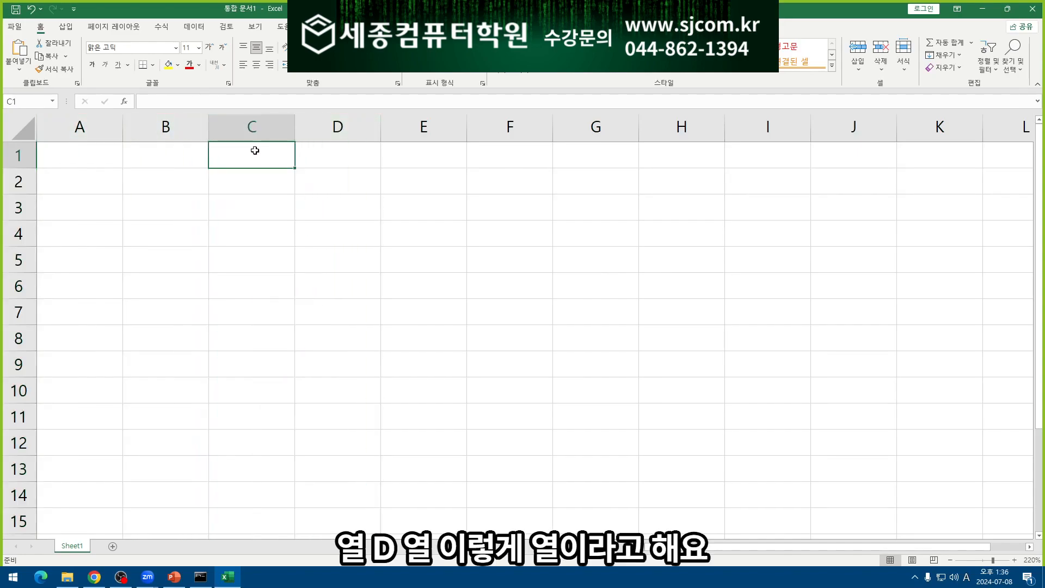
text(duf)
key(BackSpace)
key(BackSpace)
key(BackSpace)
key(Hangul)
text(열)
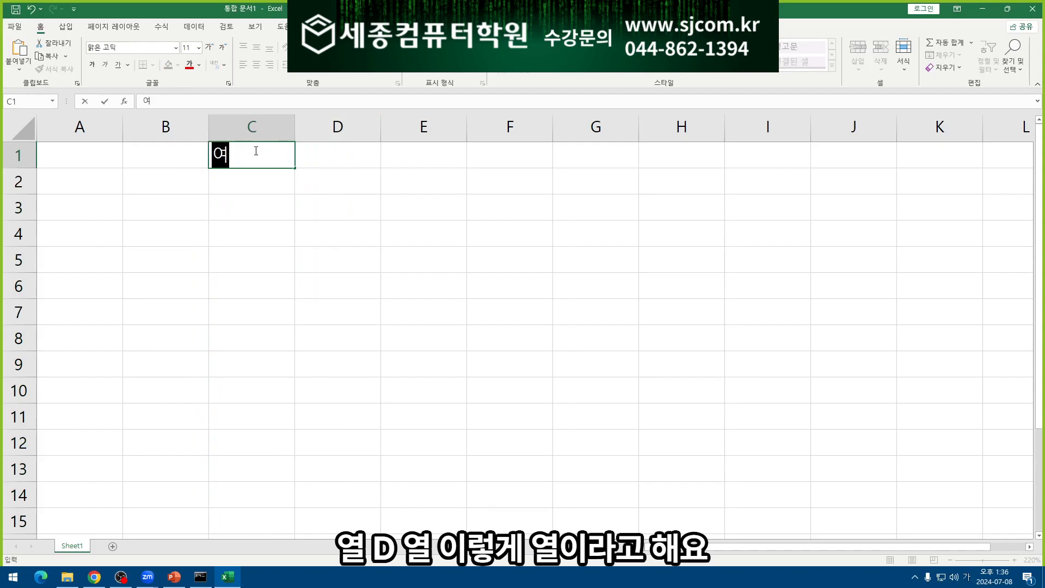
key(Return)
- Fill the vertical range C1:C14 with yellow
click(251, 152)
drag(243, 173, 256, 496)
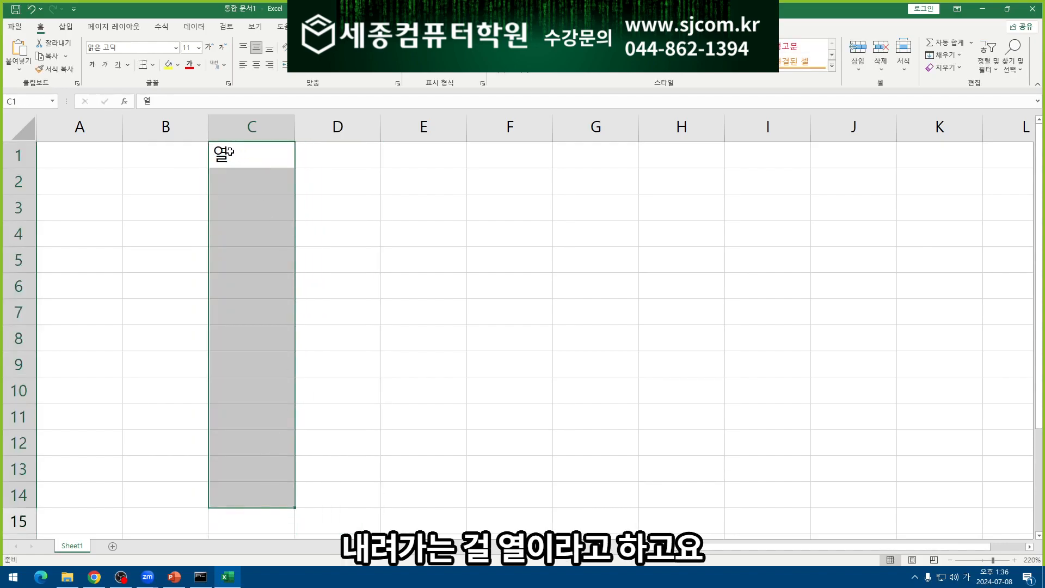
click(168, 65)
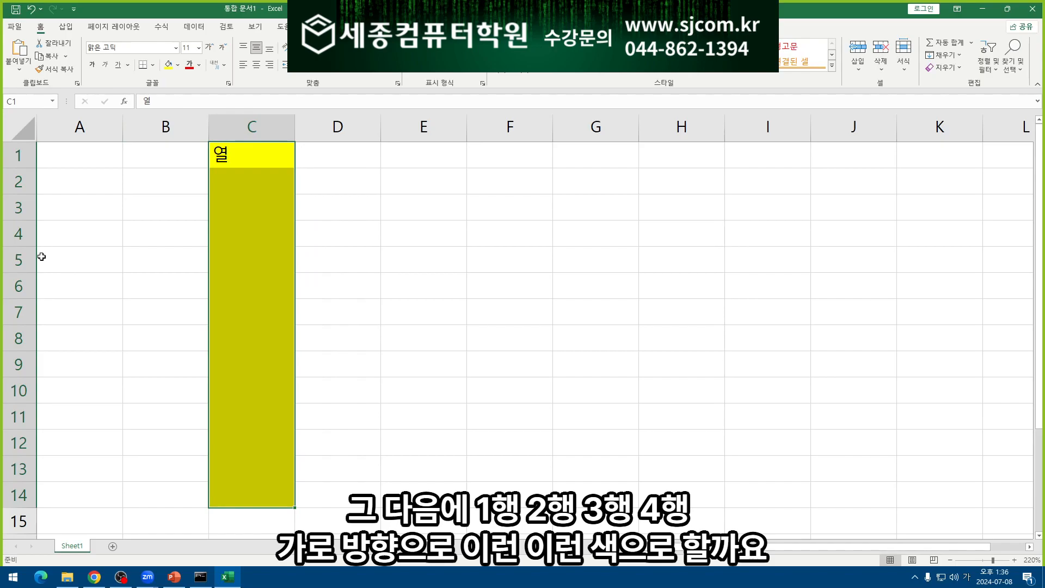
- Fill the horizontal range A4:I4 with the light green theme color
click(8, 161)
click(13, 181)
click(14, 214)
click(16, 234)
drag(49, 236, 762, 234)
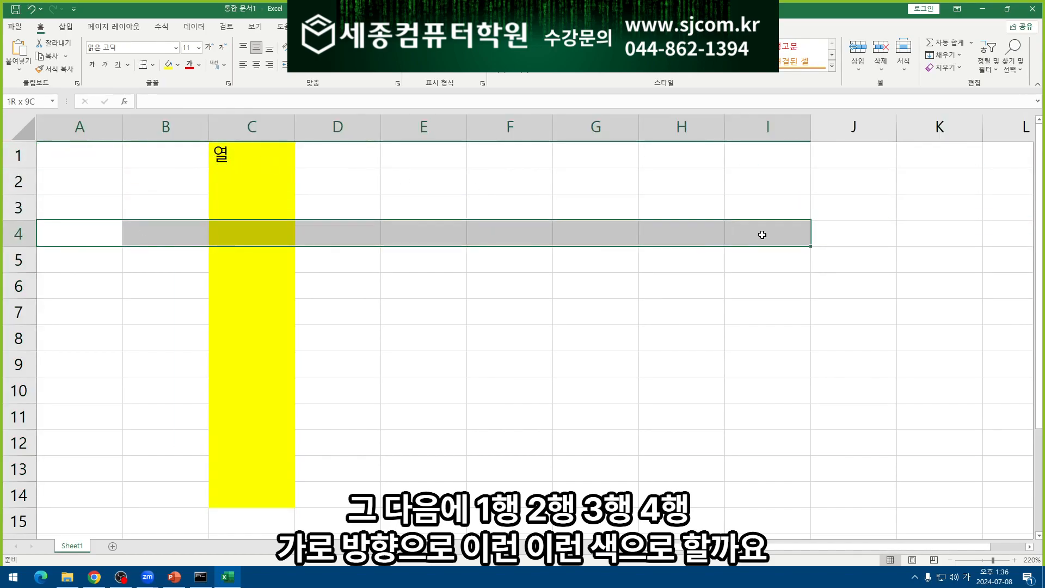
click(177, 65)
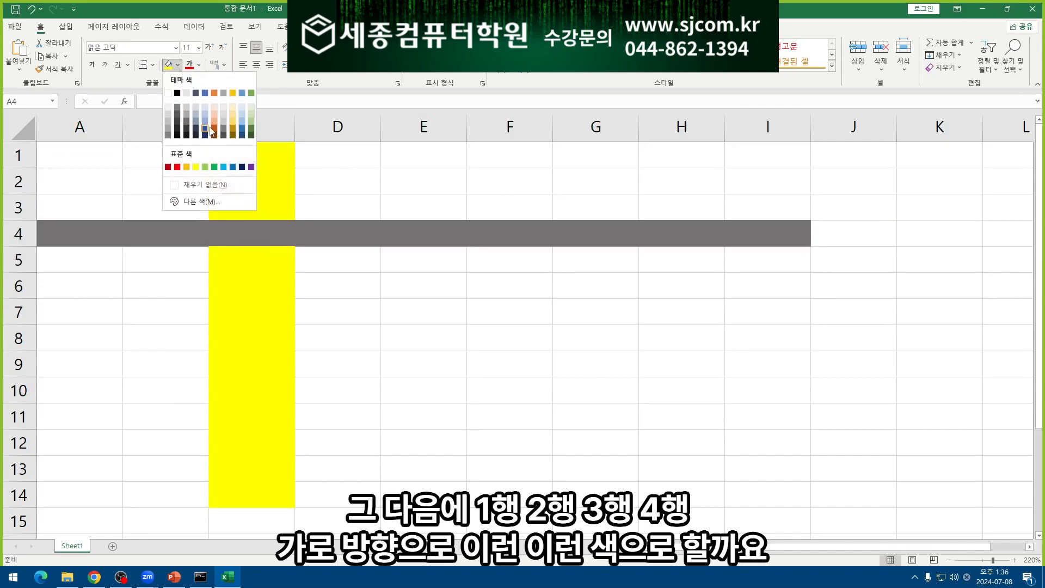
click(255, 119)
- Enter the label "행" in cell A4 at the start of the green row
click(93, 226)
text(ㅎㅐㅇ)
key(Return)
key(Right)
key(Right)
key(Down)
key(Down)
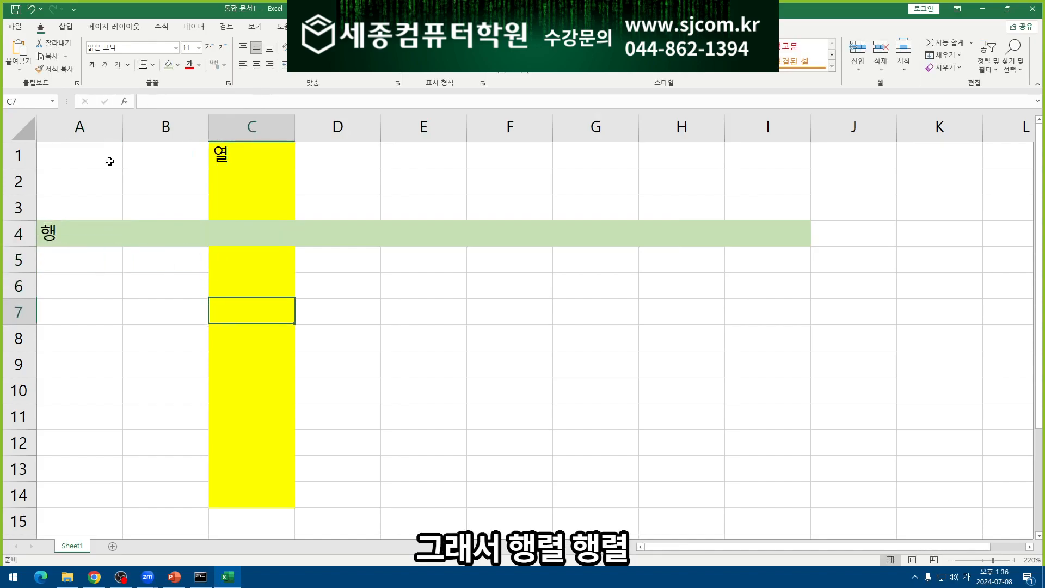
key(Left)
key(Down)
key(Left)
key(Up)
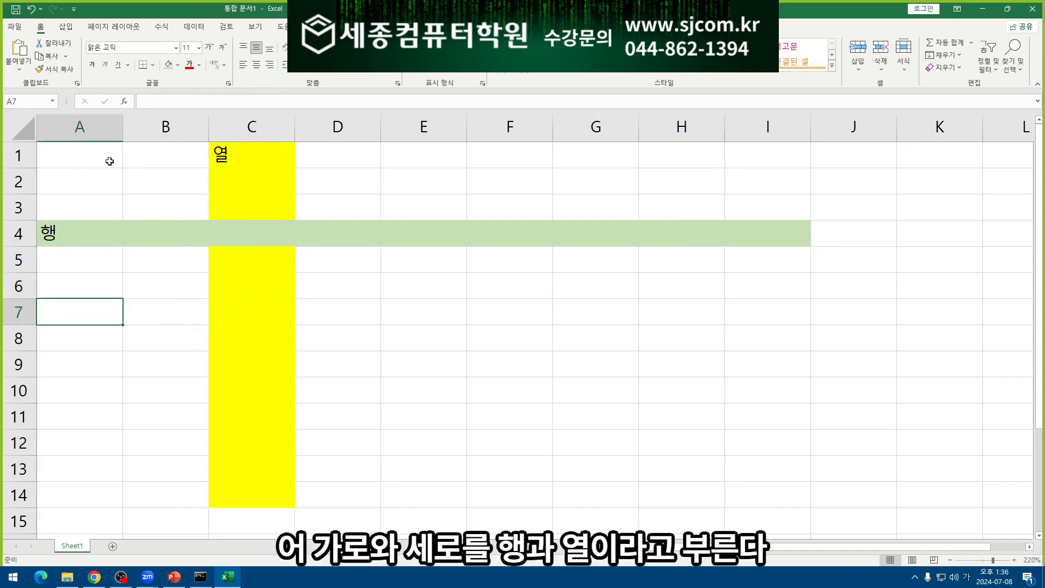
key(Up)
key(Right)
key(Up)
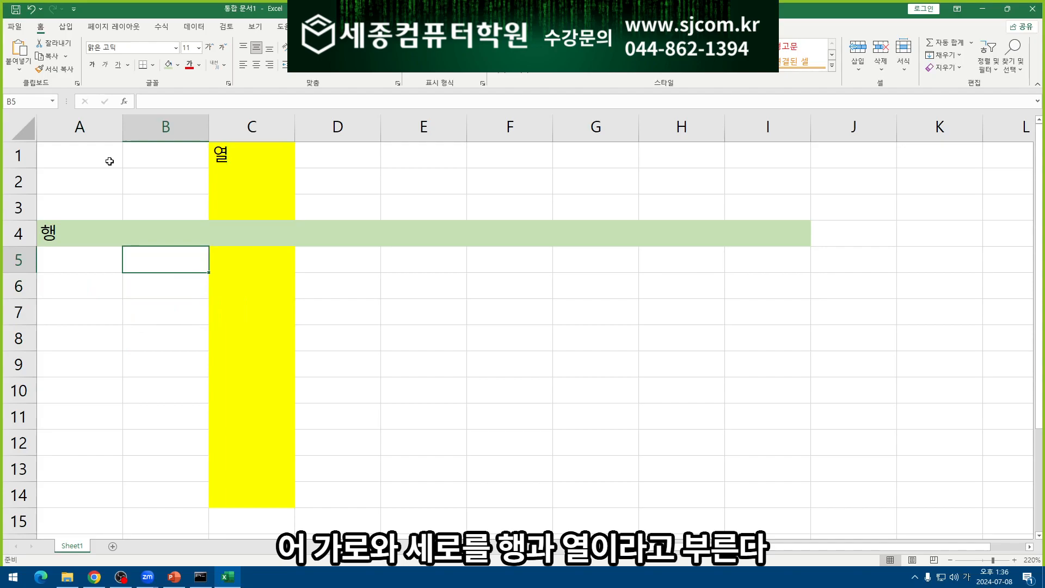
- Append the English word "row" to the label in A4, so it reads "행 row"
key(Up)
key(Left)
key(F2)
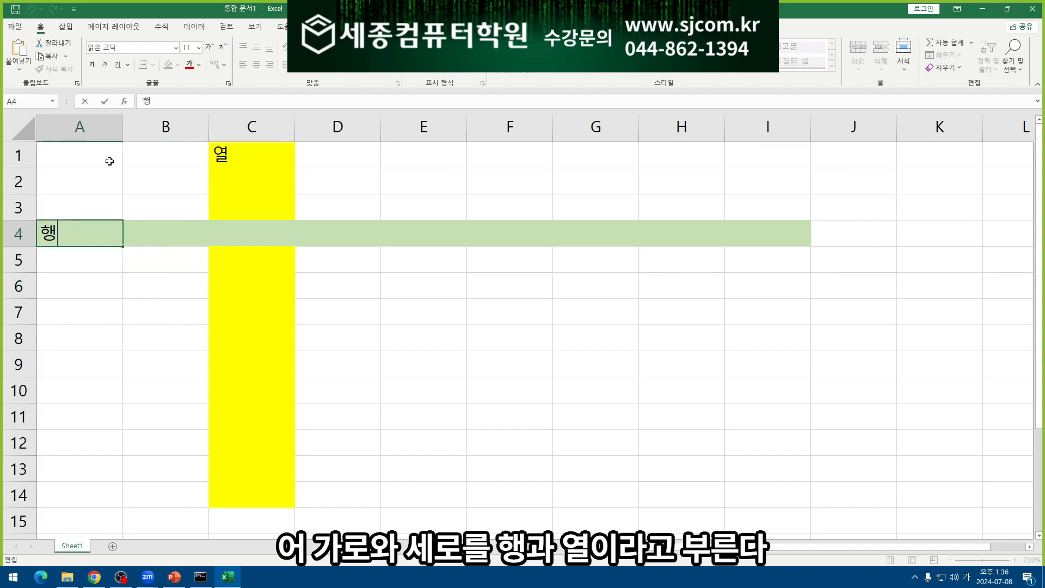
text(ㄱㅐ)
key(BackSpace)
key(BackSpace)
key(Hangul)
text(row)
key(Tab)
- Append the English word "column" to the label in C1, so it reads "열 column"
key(Right)
key(Up)
key(Up)
key(Up)
key(F2)
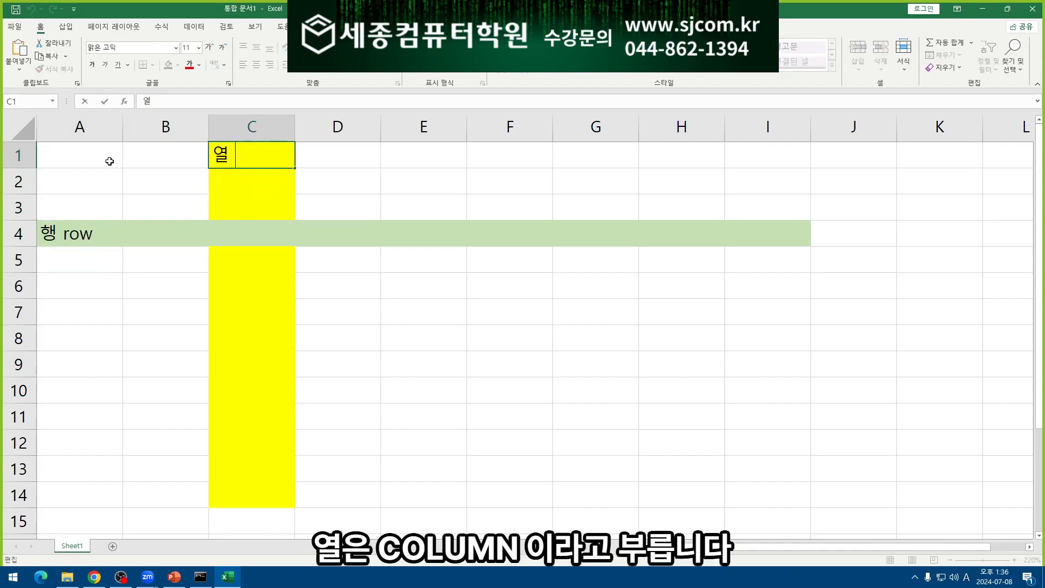
text(column)
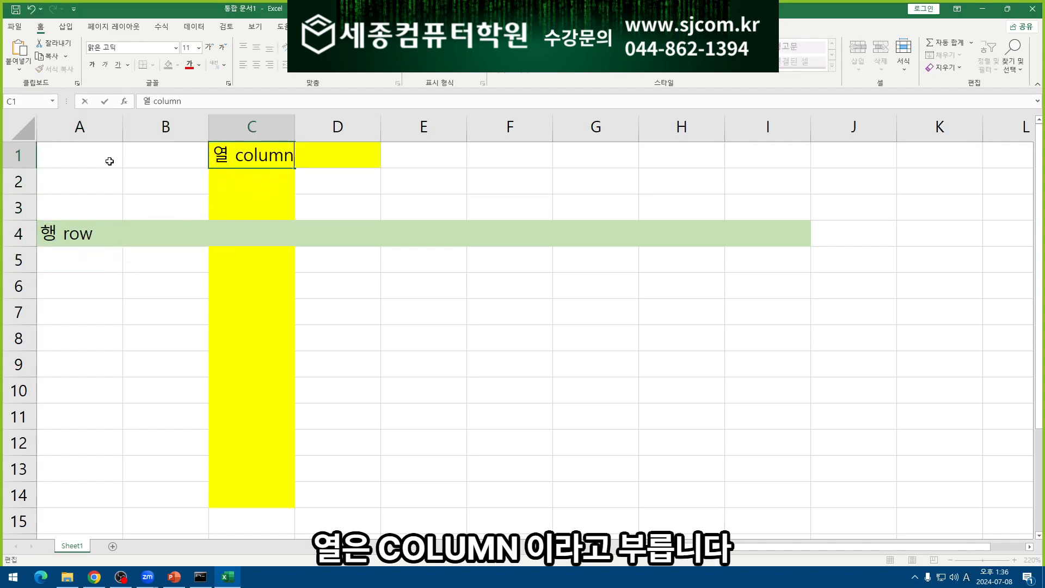
key(Return)
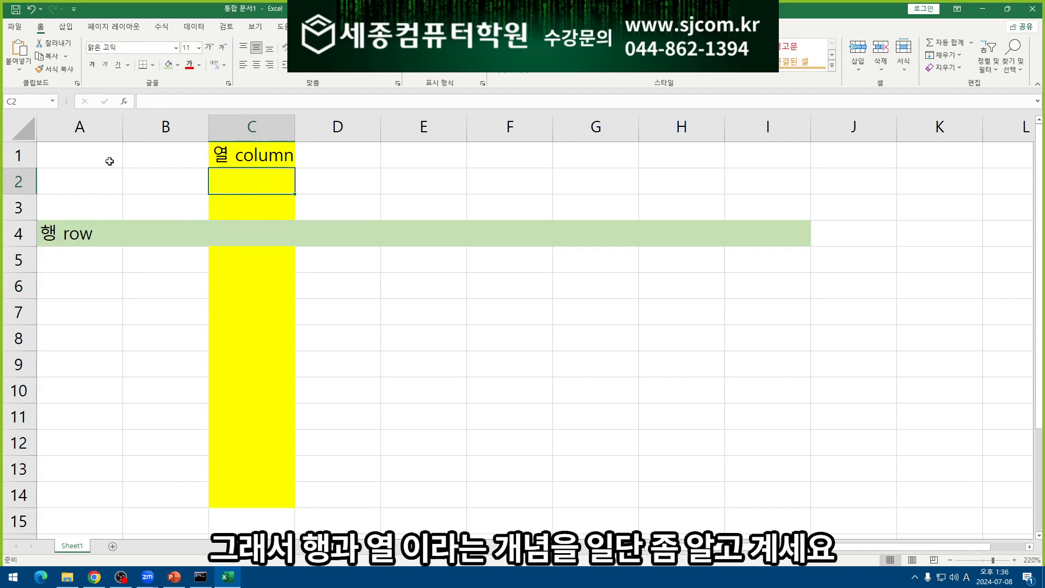
key(Down)
key(Left)
key(Up)
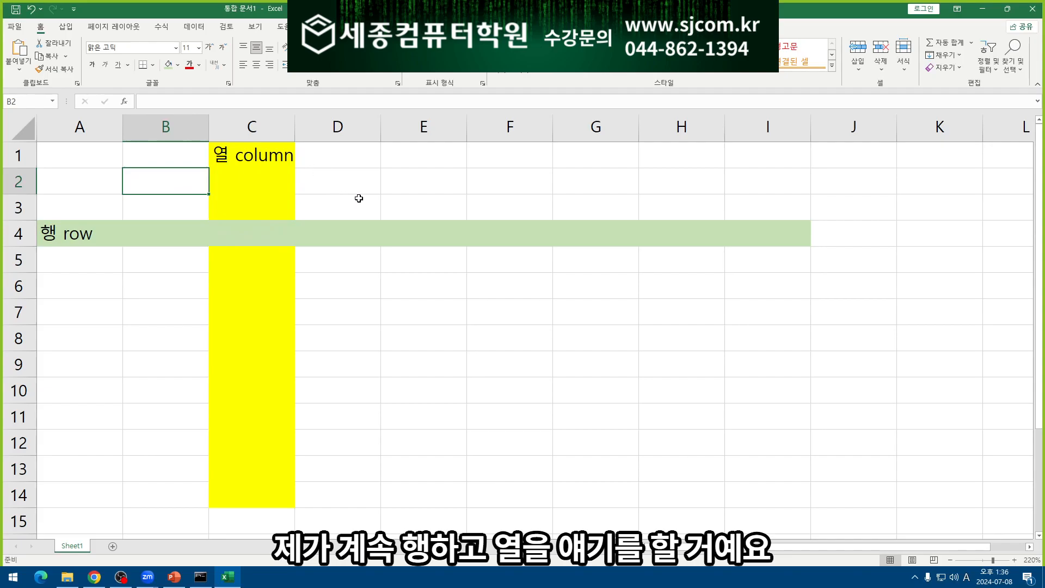
- Narrow column C to about two thirds of its width and check how the text in C1 displays
click(263, 124)
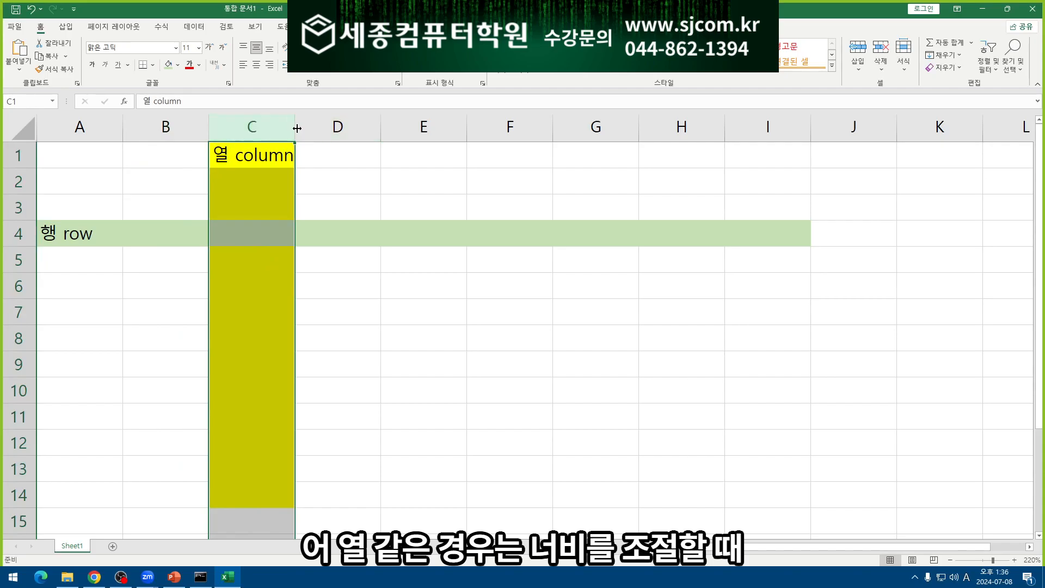
click(275, 122)
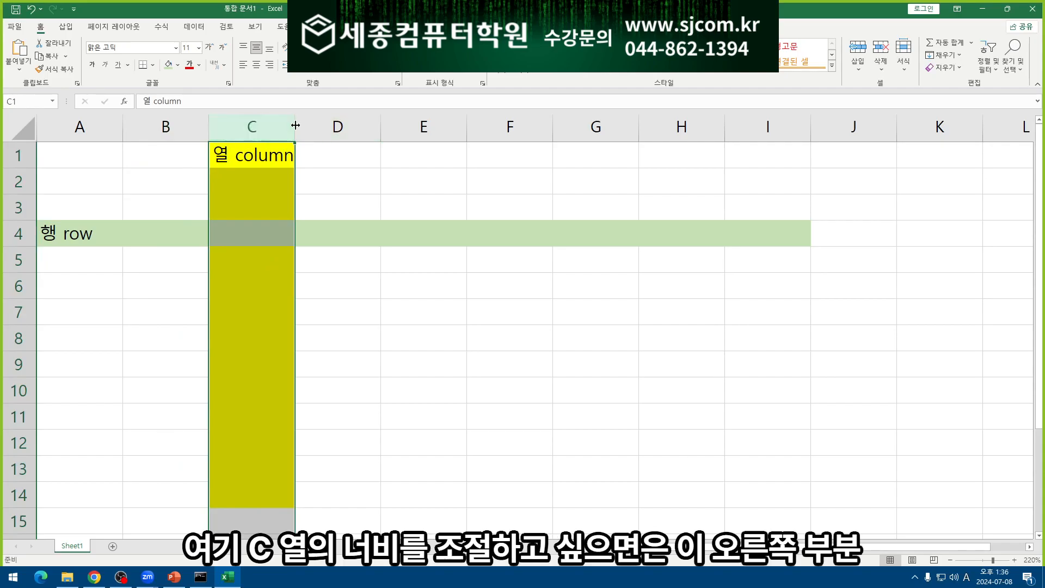
drag(294, 125, 267, 121)
click(315, 175)
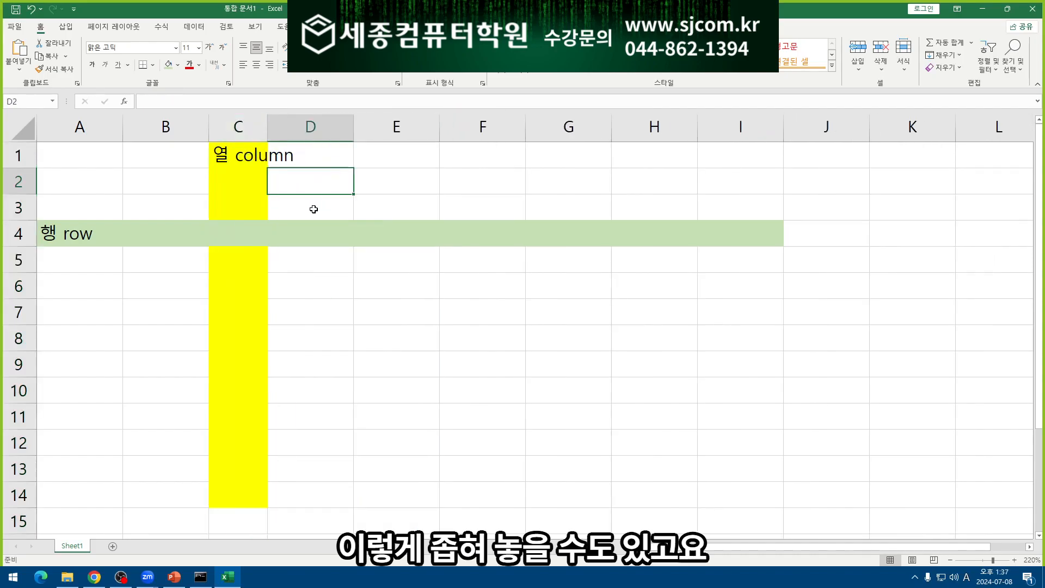
click(255, 162)
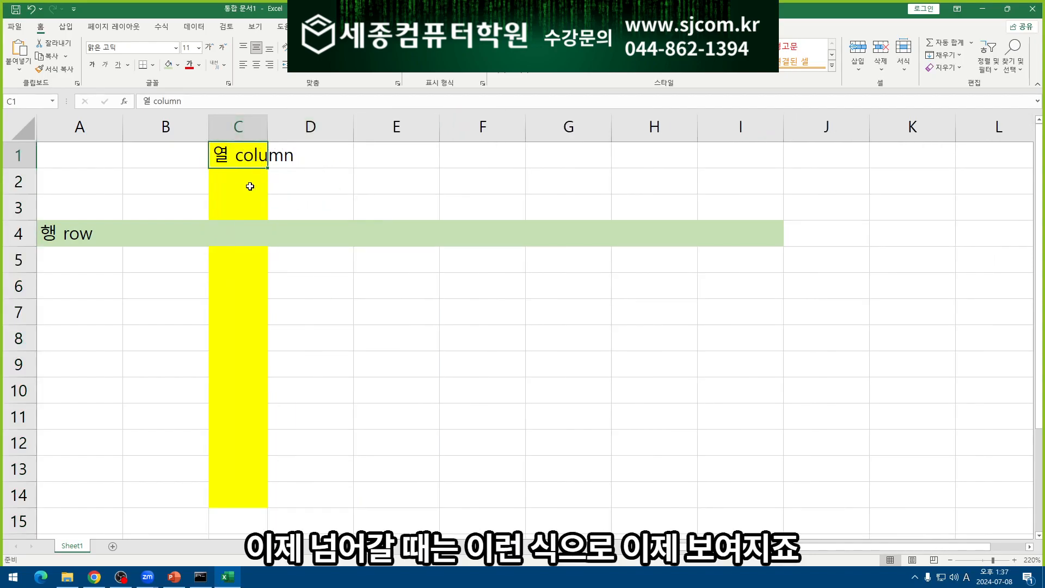
click(250, 186)
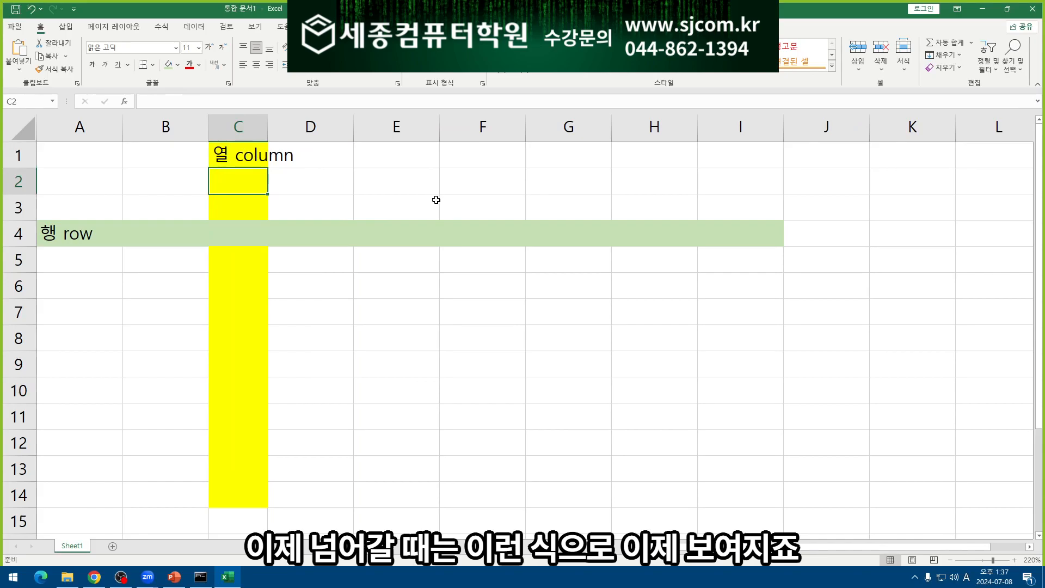
text(1231231231)
key(Return)
key(Up)
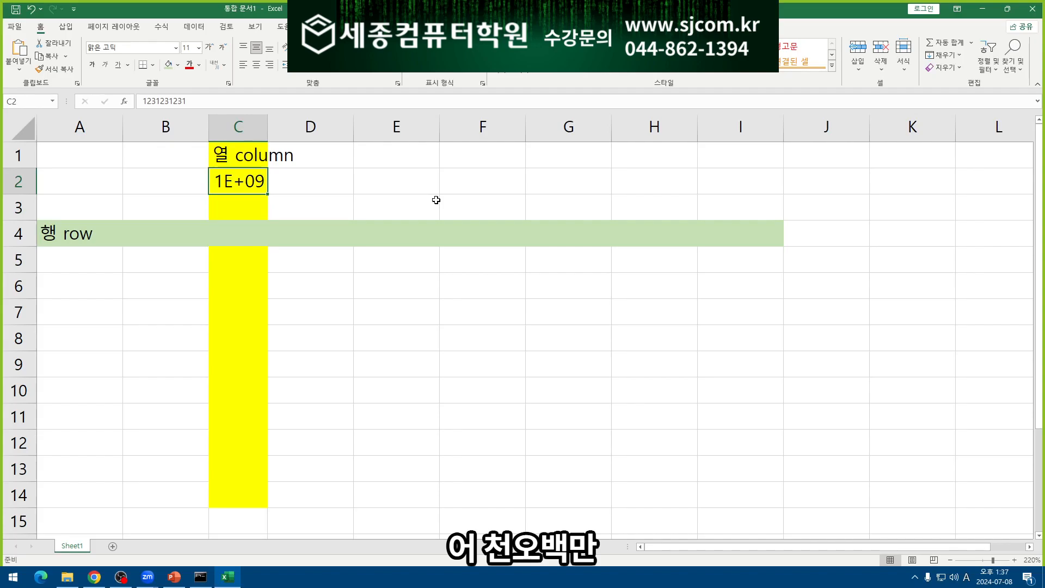
- Replace the number in C2 with 1500000 and apply the comma style to it
text(1500000)
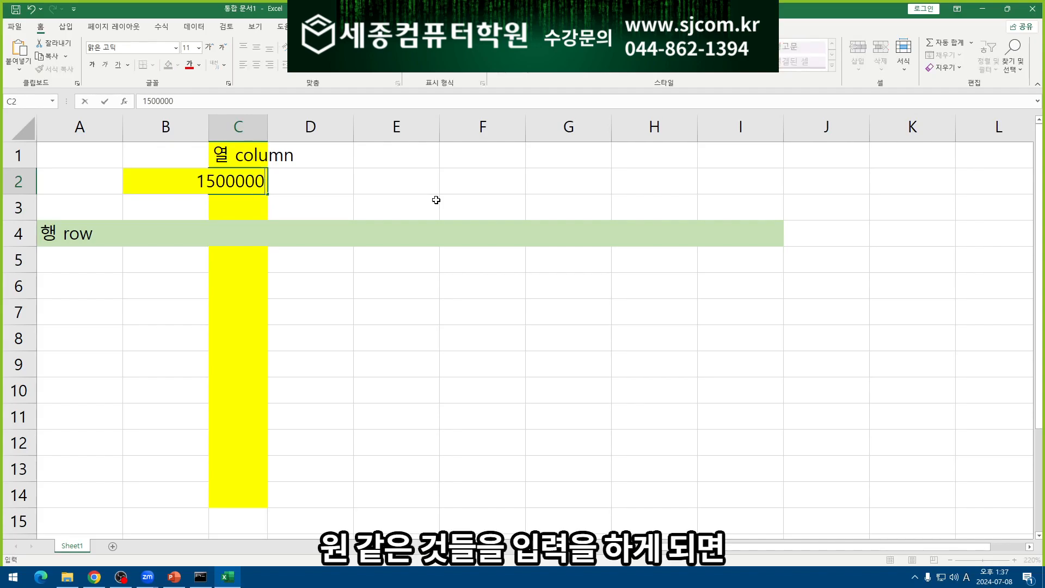
key(Return)
key(Up)
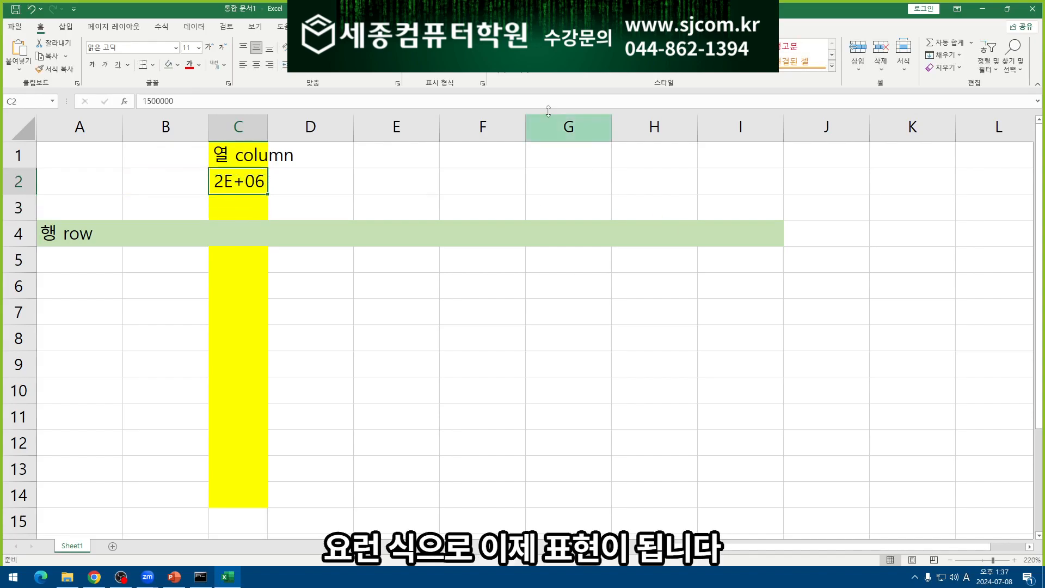
click(448, 65)
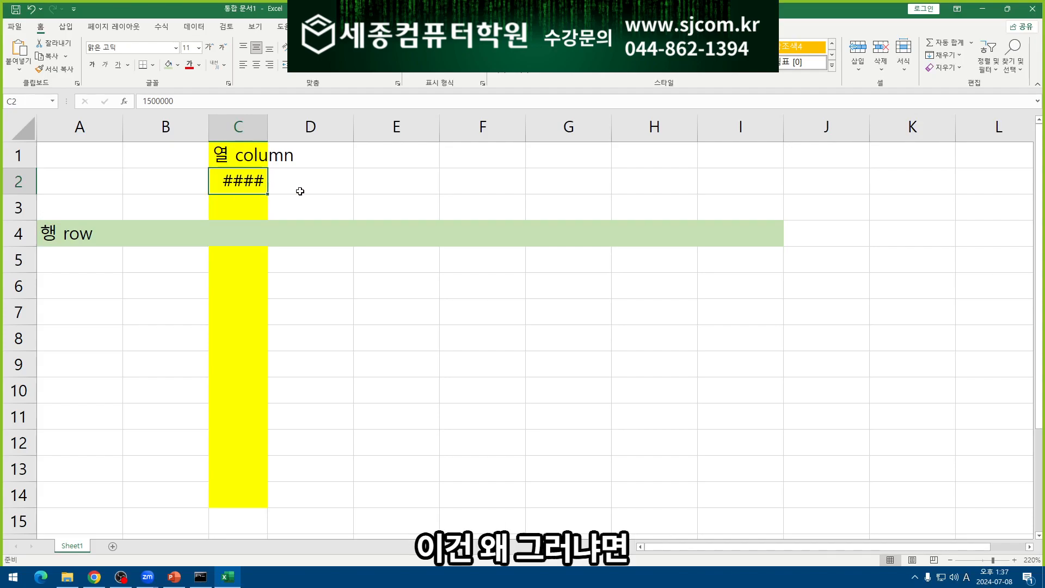
- Enter 150 in cell C3 as a comparison value and clear the cell again
click(252, 204)
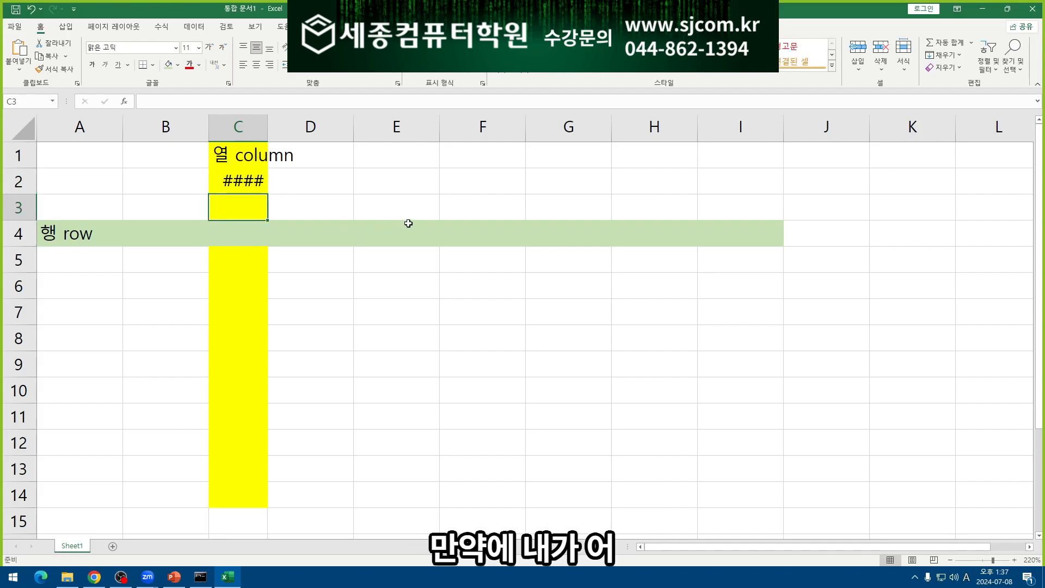
text(150)
key(Return)
key(Up)
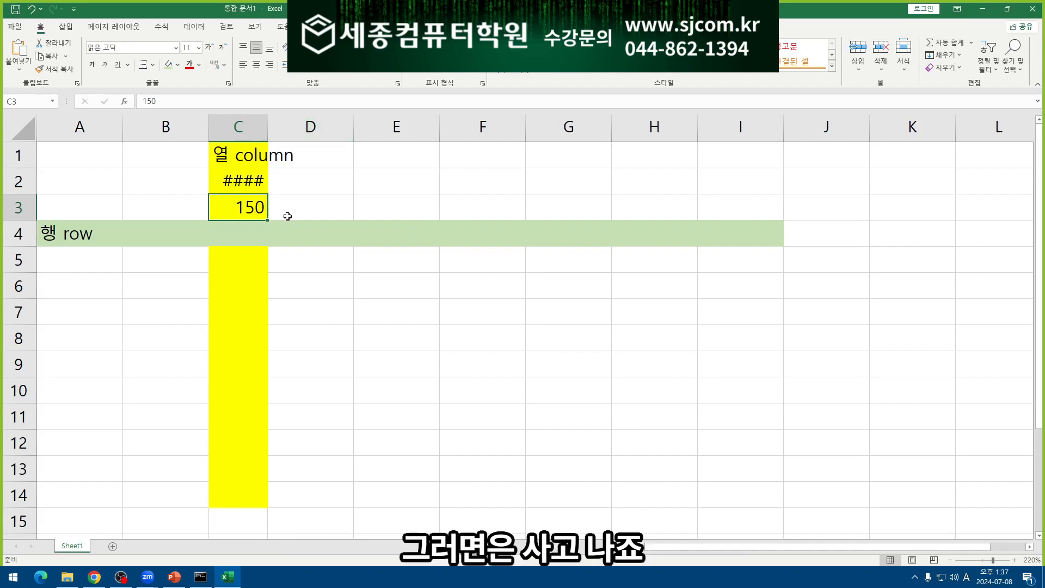
key(Up)
key(Down)
key(Delete)
- Widen column C manually until the whole number in C2 fits
key(Up)
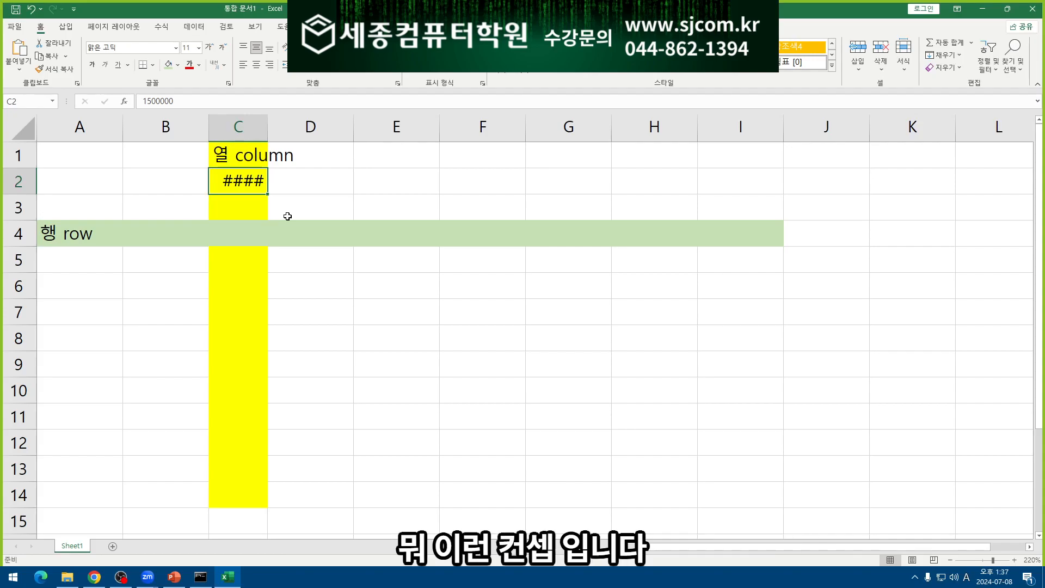
drag(273, 131, 311, 133)
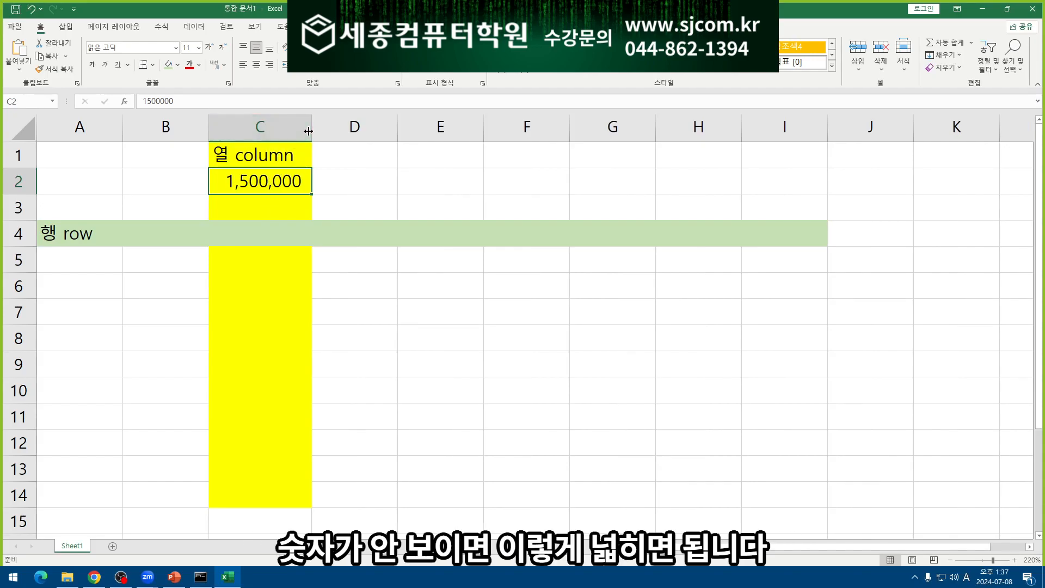
- Narrow column C below the number's width and AutoFit it to its contents, performing this twice
drag(312, 127, 259, 125)
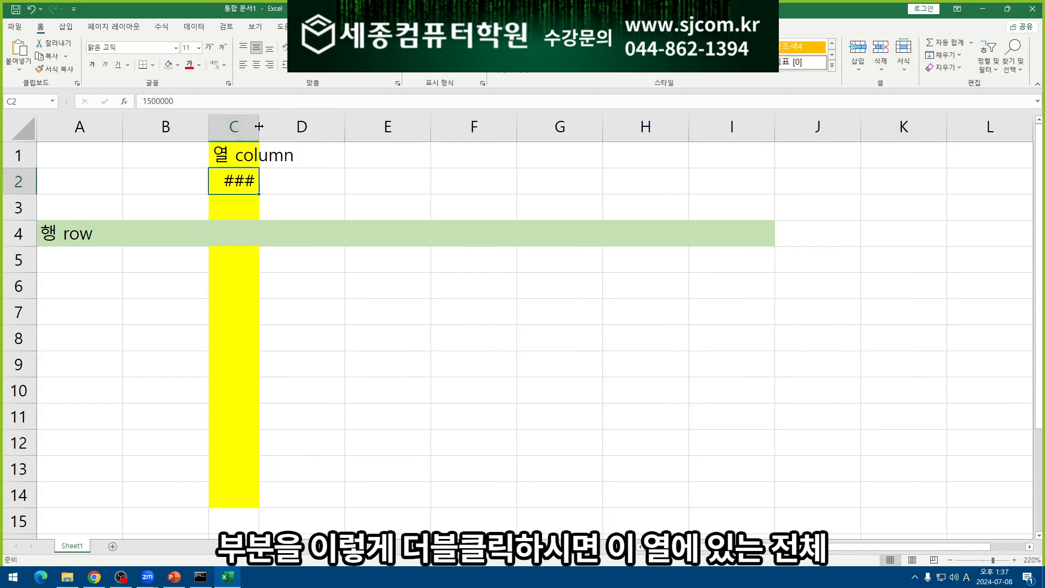
double_click(260, 124)
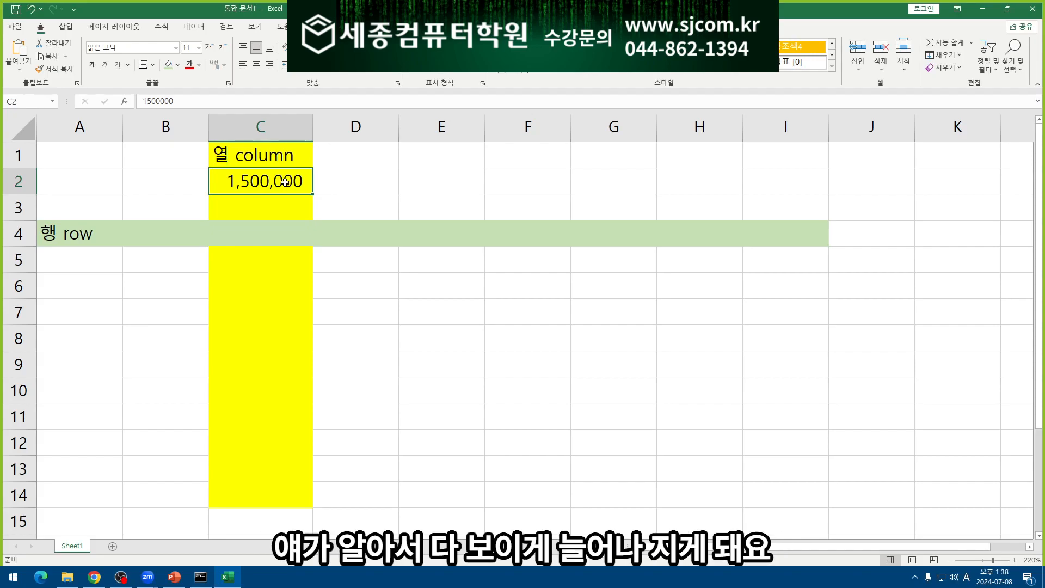
drag(312, 126, 257, 126)
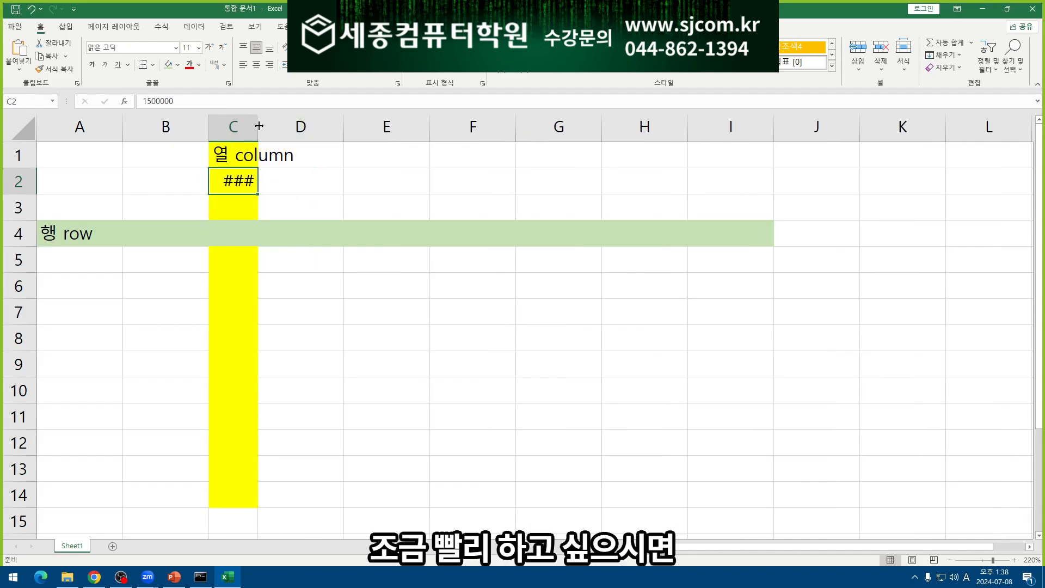
double_click(259, 125)
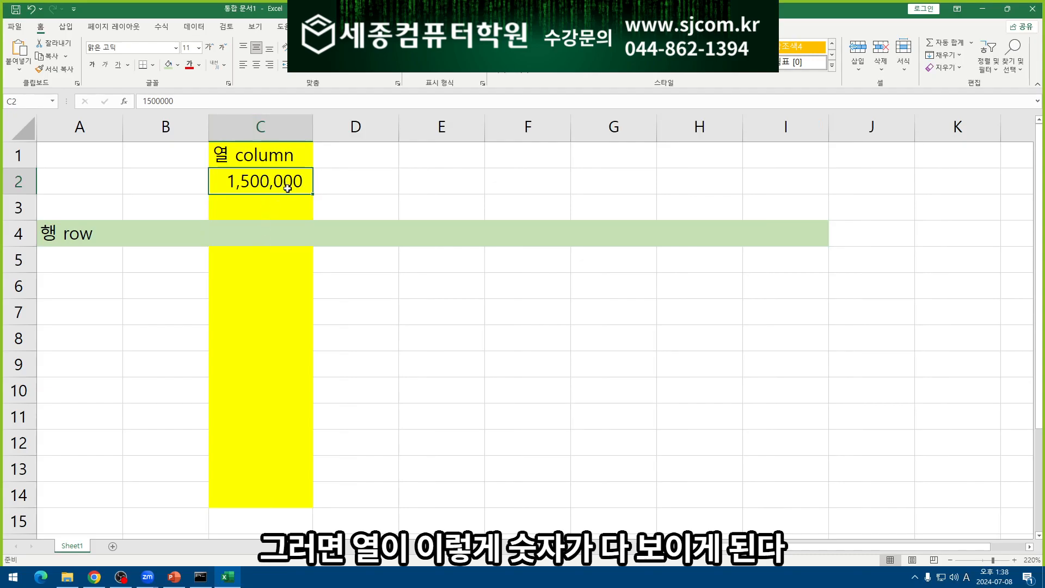
- Increase row 4's height to about 38, and AutoFit row 4 and column C to their contents
click(172, 235)
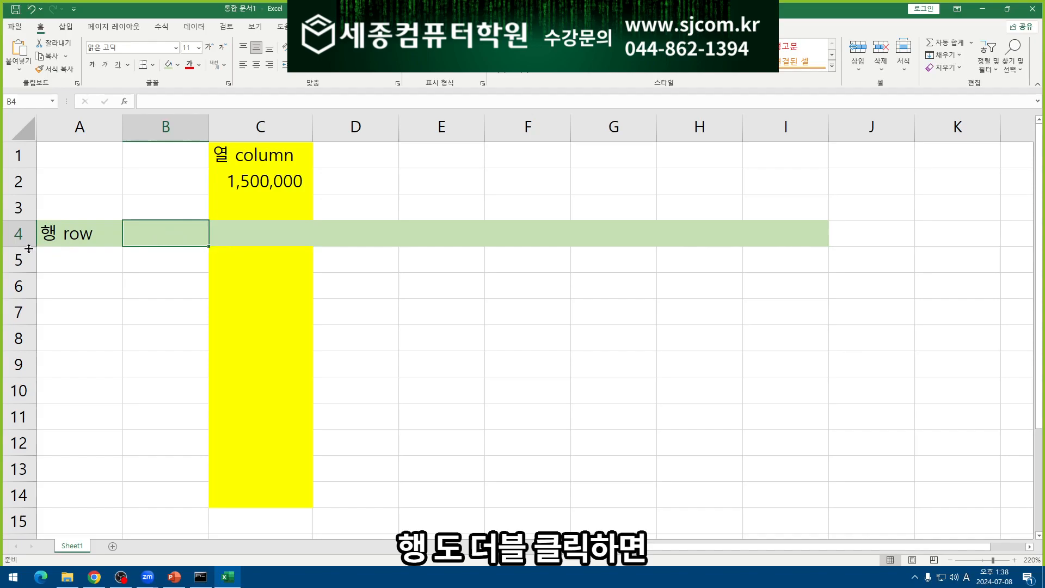
drag(28, 248, 27, 281)
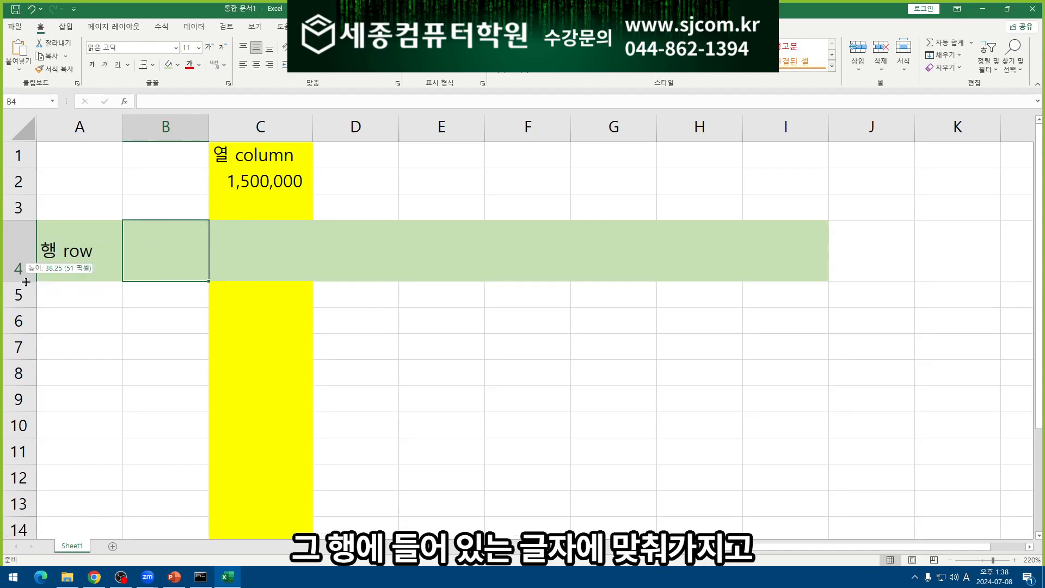
double_click(26, 282)
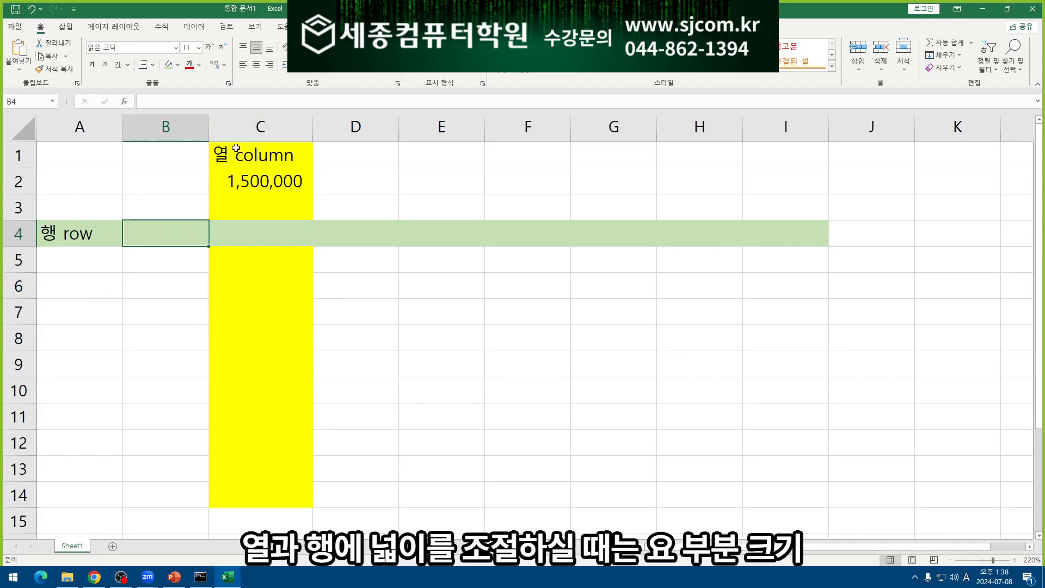
double_click(314, 126)
double_click(29, 247)
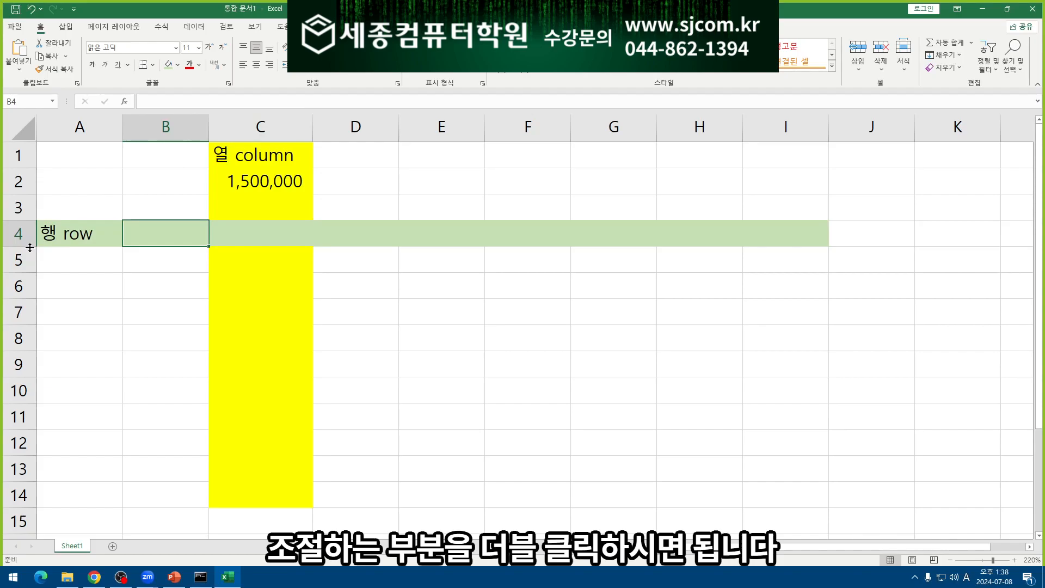
click(294, 132)
click(380, 133)
click(428, 132)
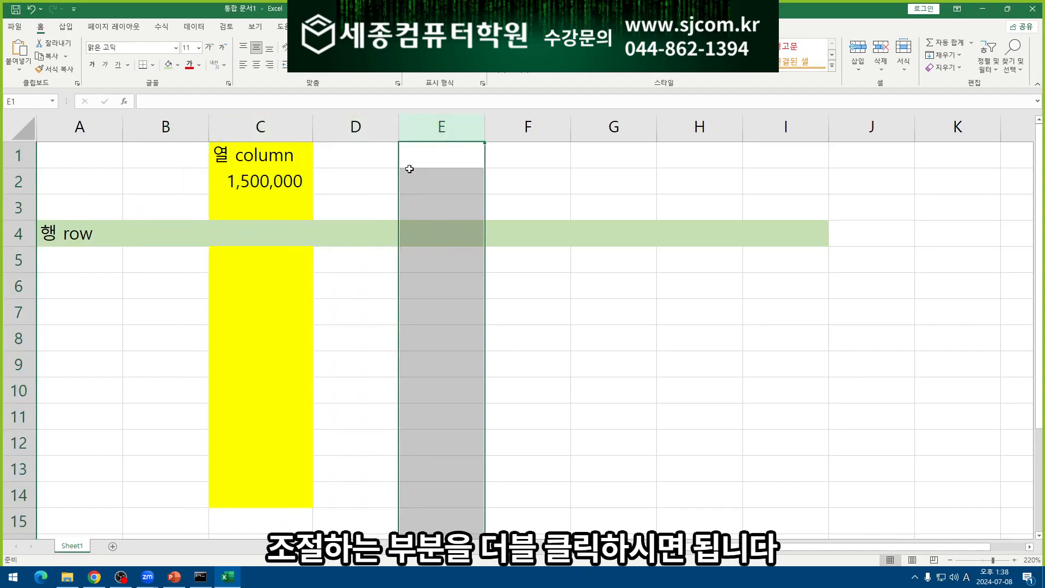
- Enter 100 in cell D2 and 200 in cell E2
click(373, 176)
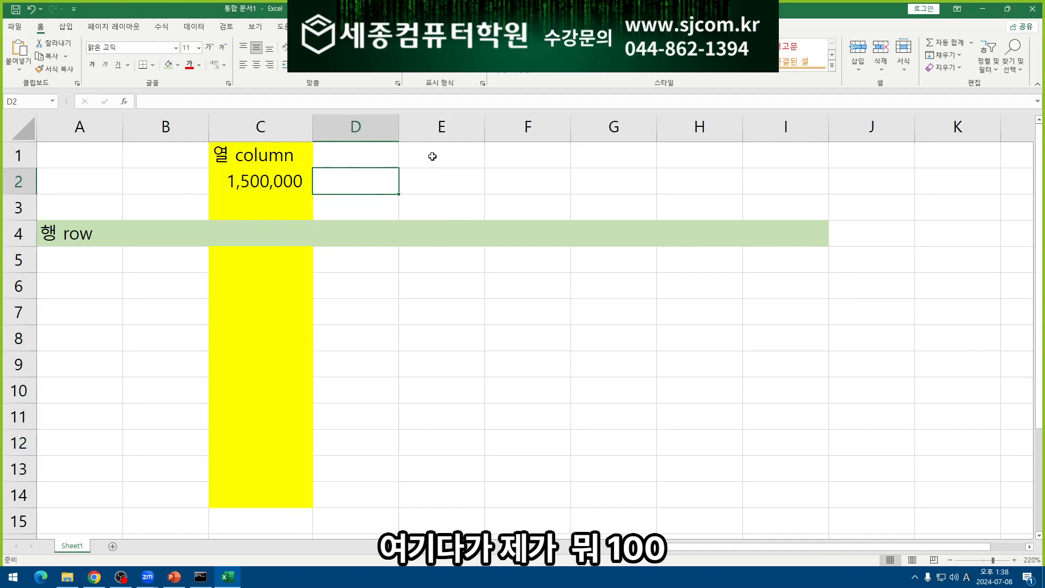
text(100)
key(Return)
key(Up)
key(Right)
text(200)
key(Return)
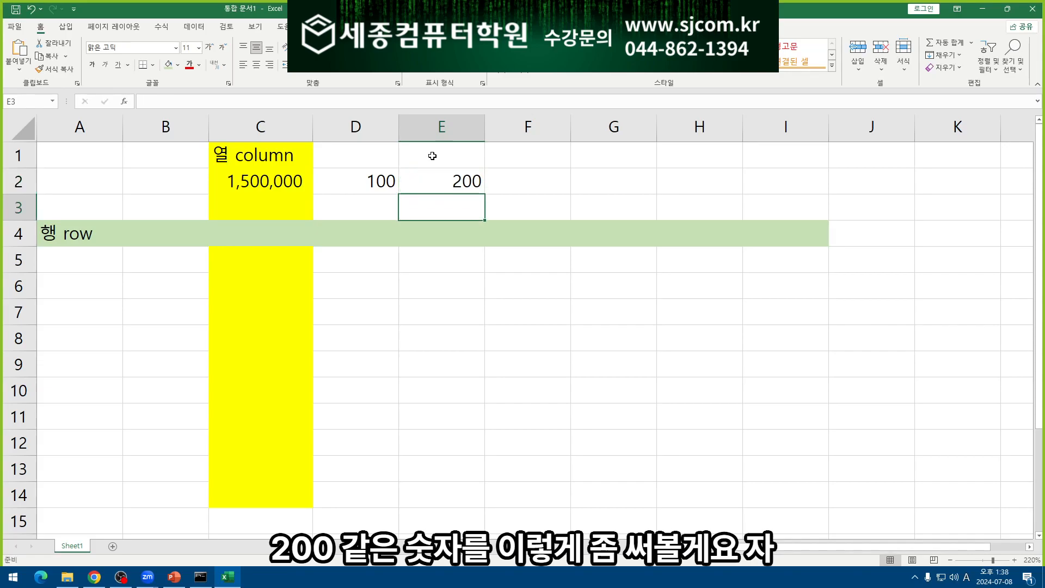
- Fill the 100 and 200 pair from D2:E2 across row 2 through column J
drag(376, 181, 877, 188)
click(545, 260)
click(386, 181)
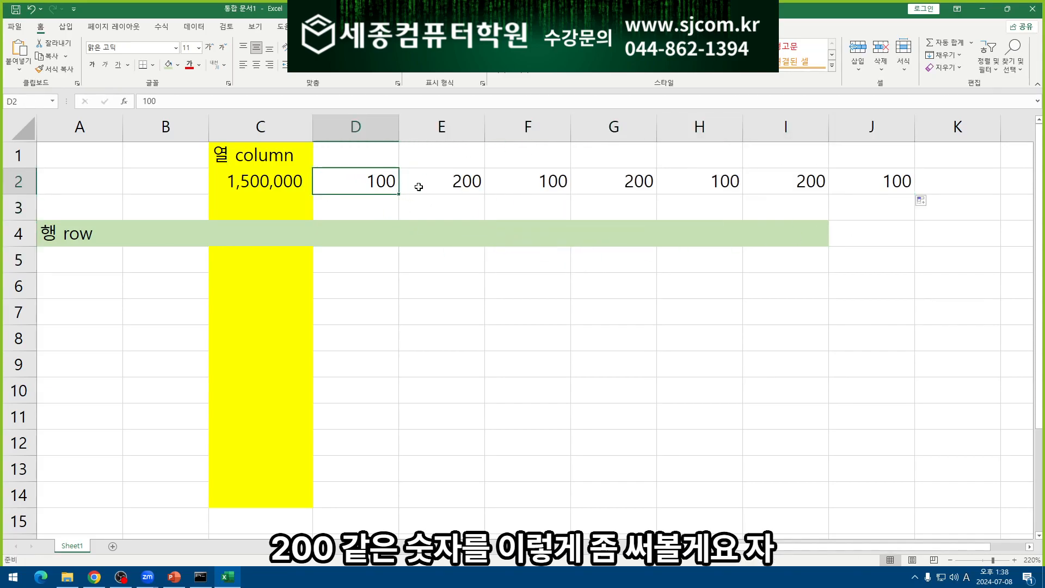
- Hide column D
click(363, 133)
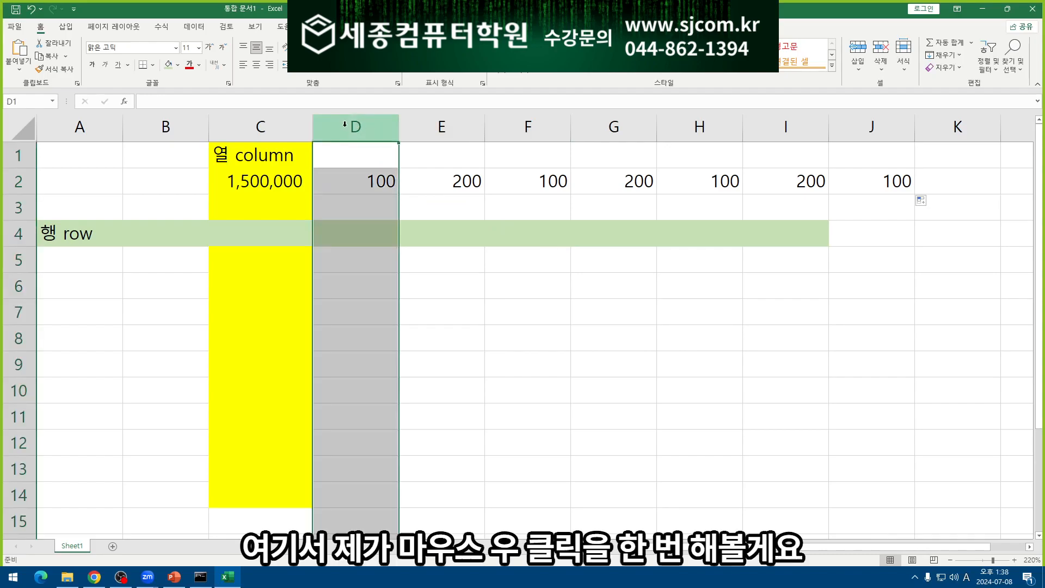
right_click(364, 127)
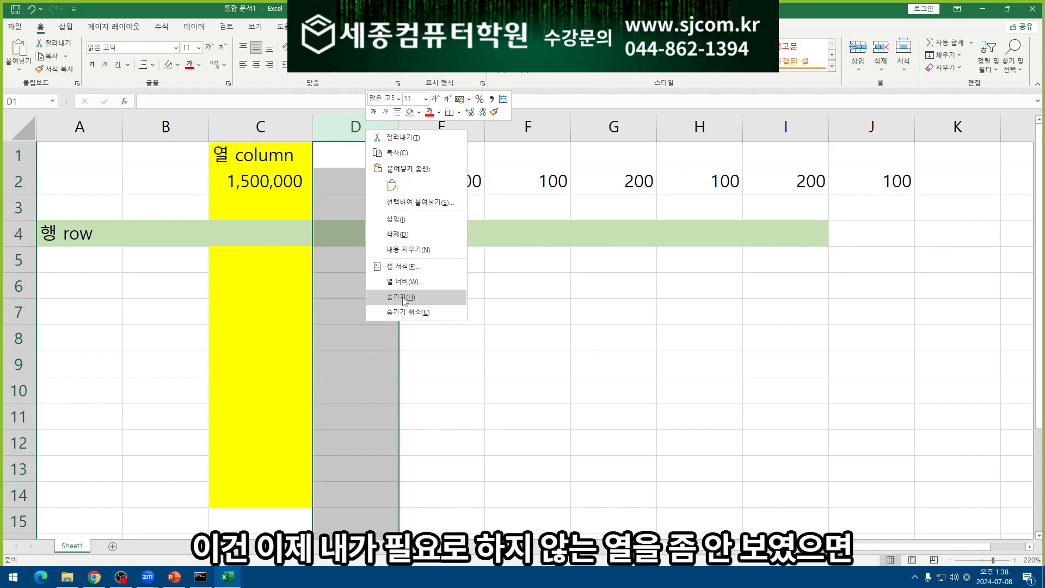
click(363, 126)
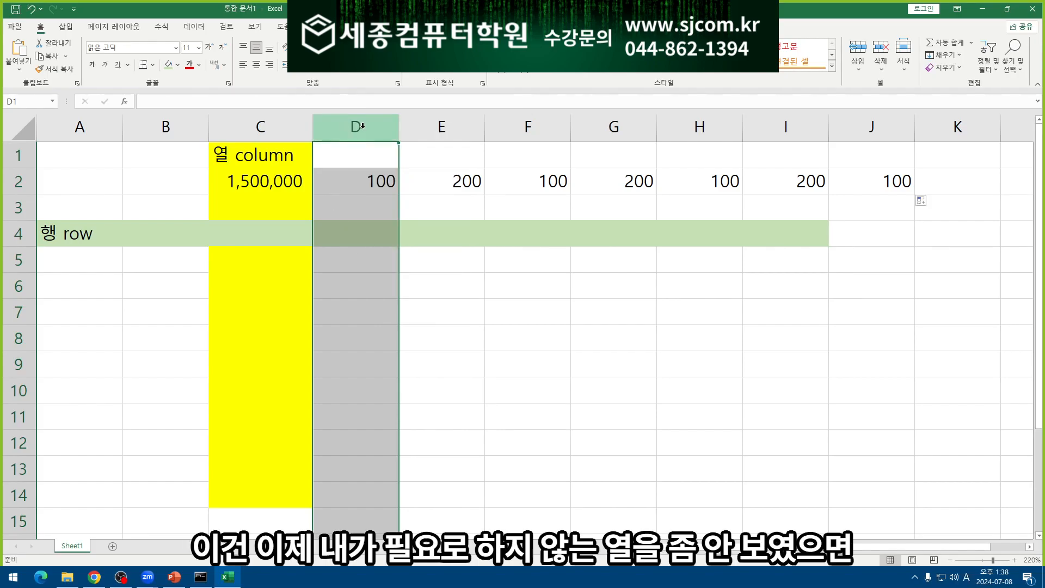
right_click(371, 126)
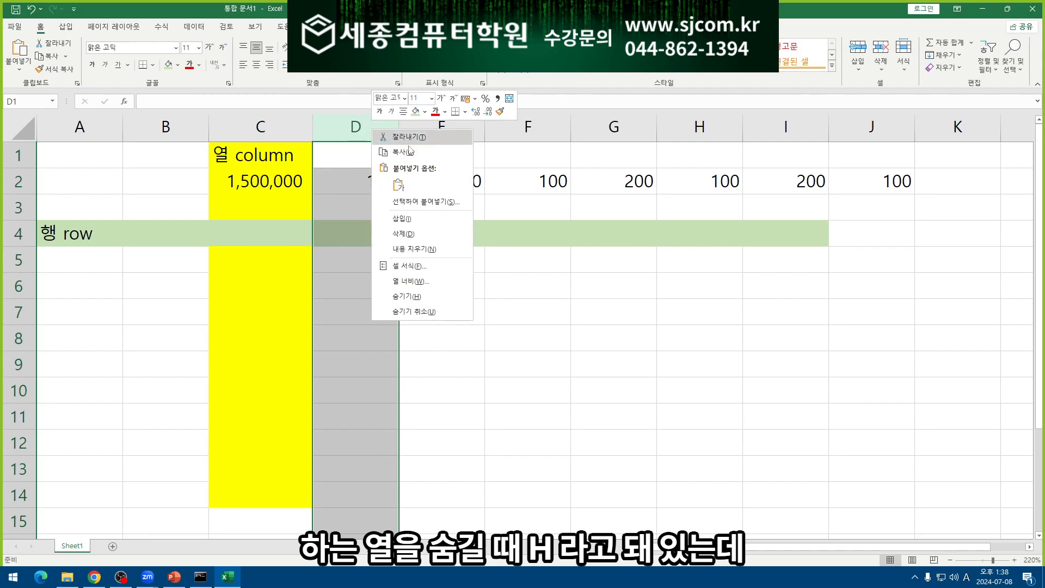
click(405, 297)
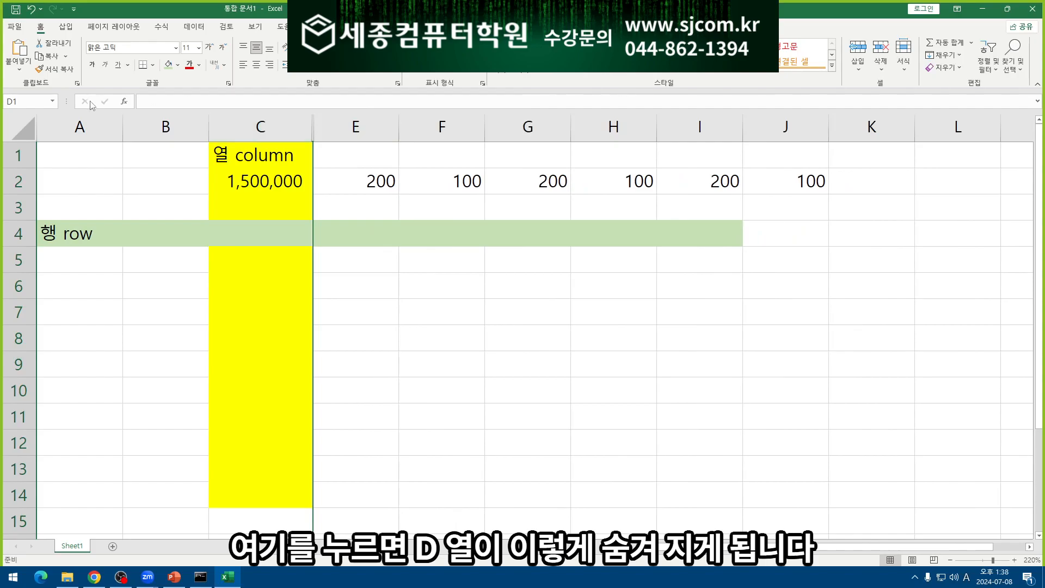
- Hide columns E, F and H one at a time
right_click(376, 127)
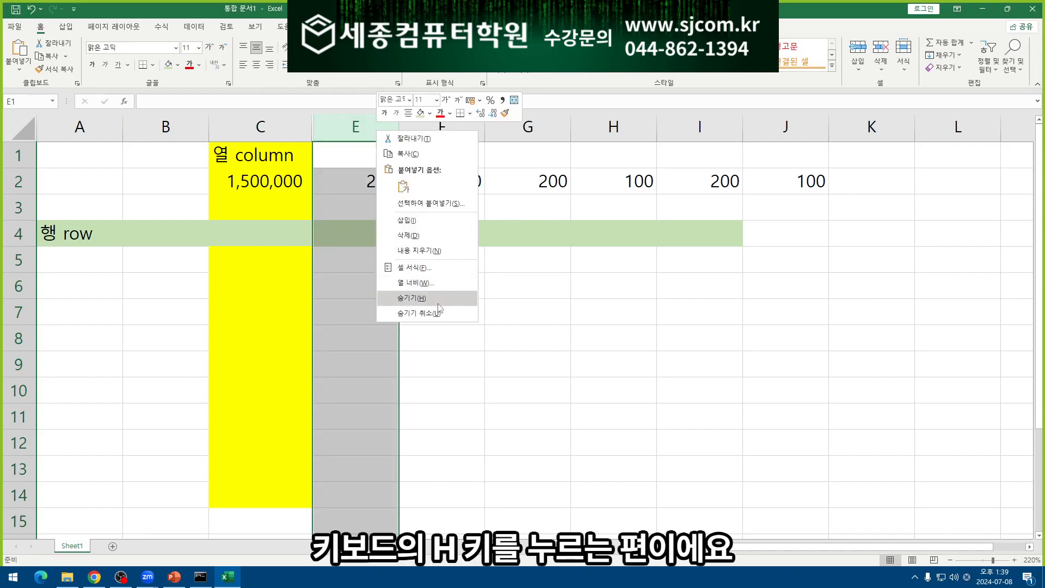
click(419, 297)
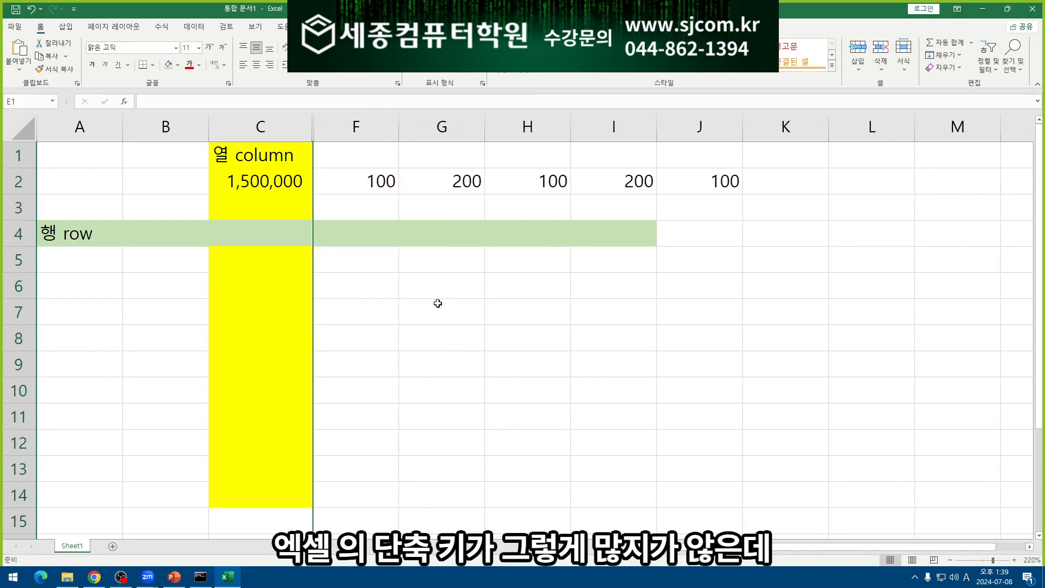
right_click(383, 131)
key(h)
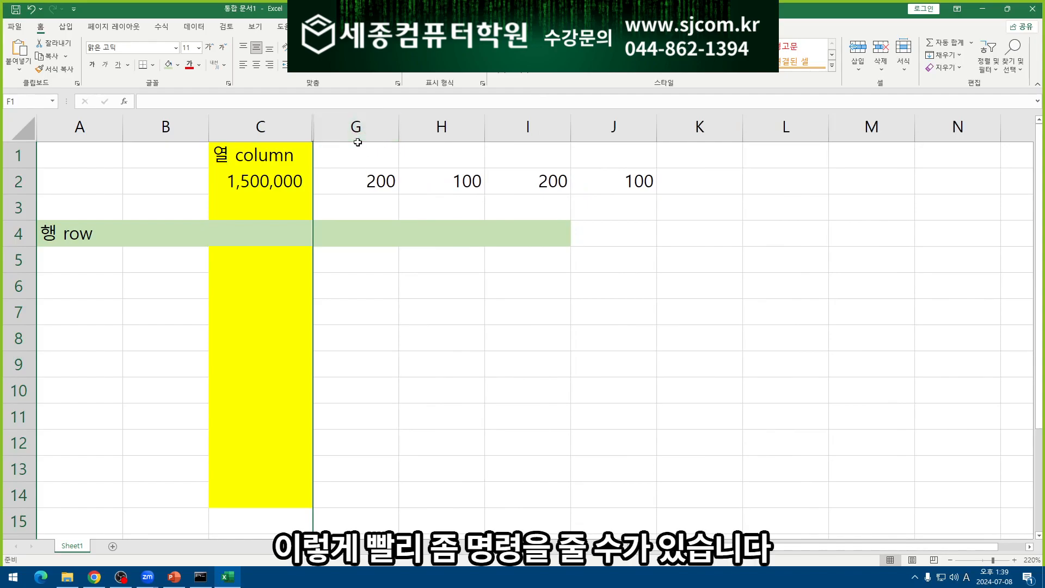
right_click(440, 128)
key(h)
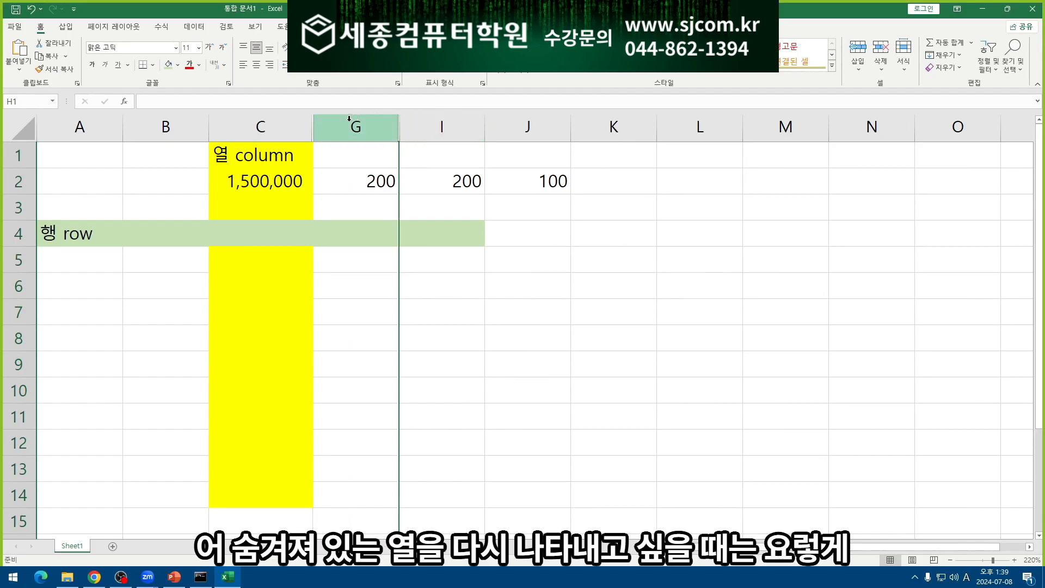
- Unhide column H between G and I, and the hidden columns D to F between C and G
drag(359, 130, 421, 131)
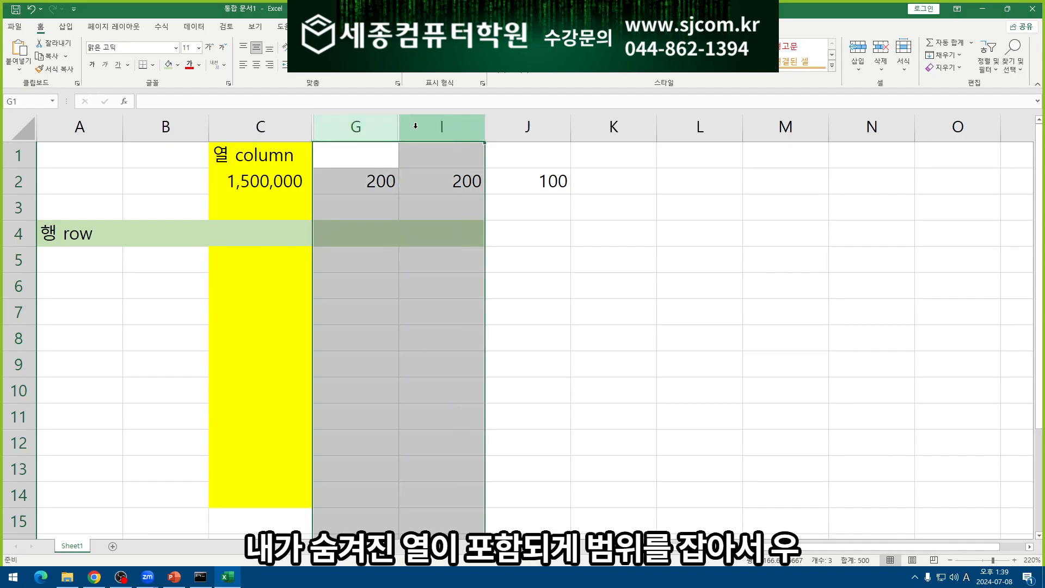
right_click(425, 126)
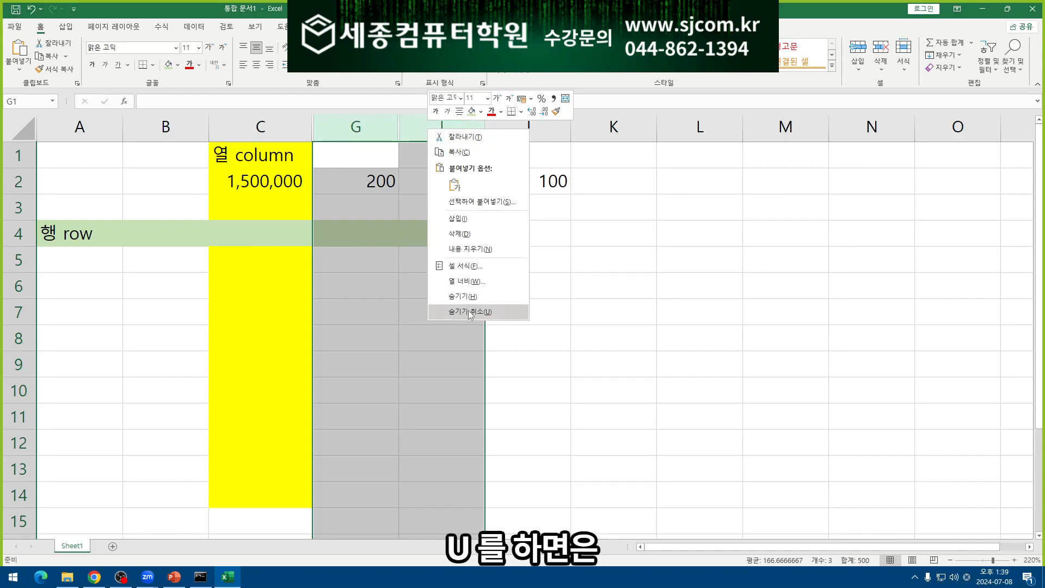
key(u)
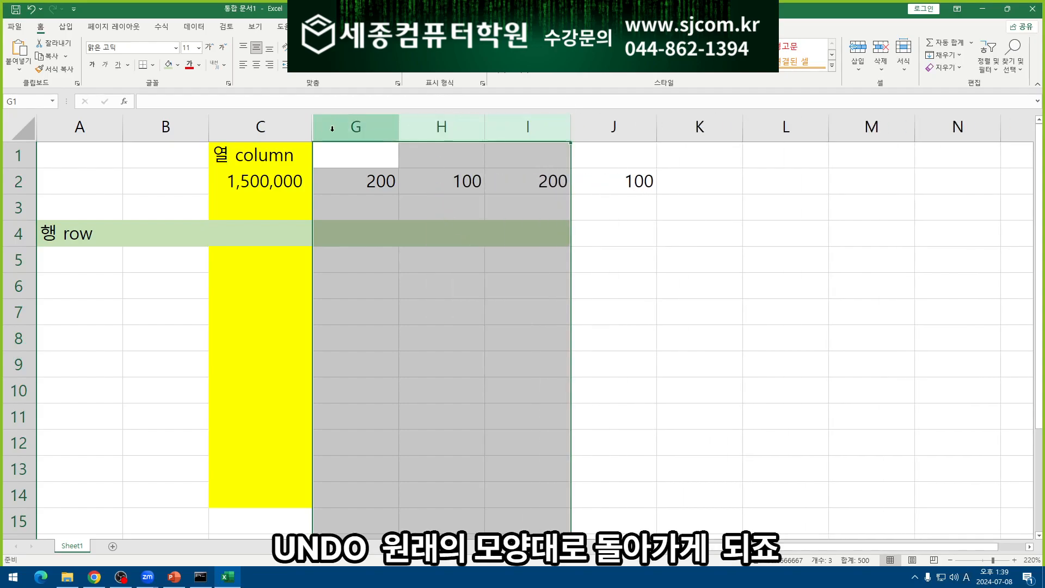
drag(285, 127, 346, 129)
right_click(350, 130)
key(u)
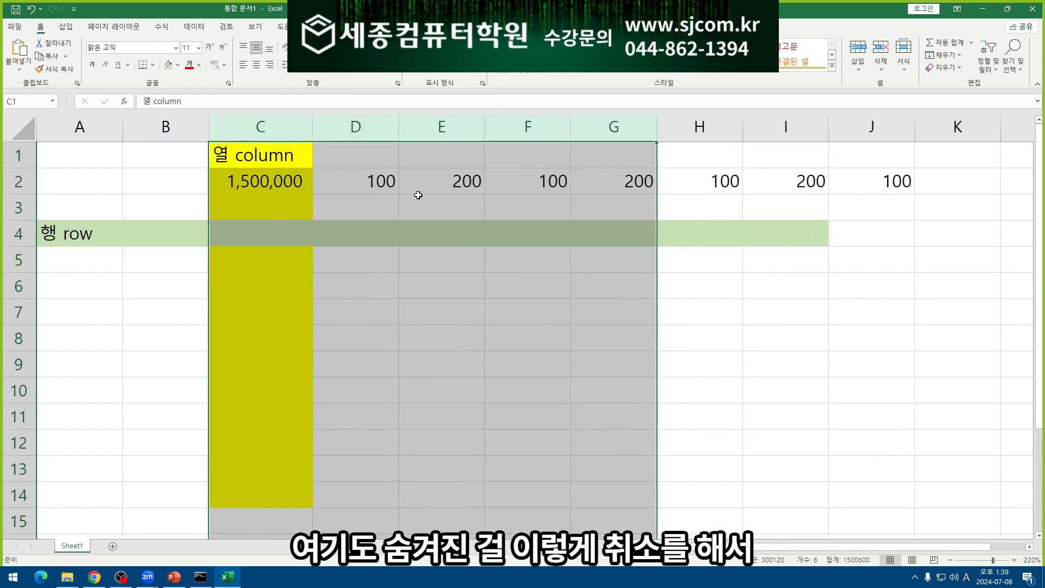
click(478, 122)
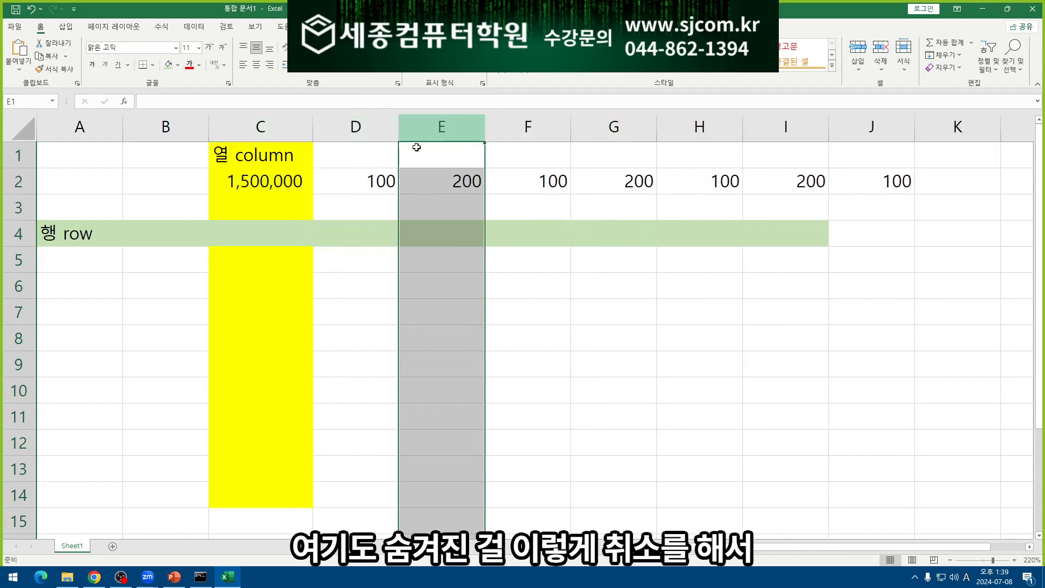
click(391, 129)
click(367, 162)
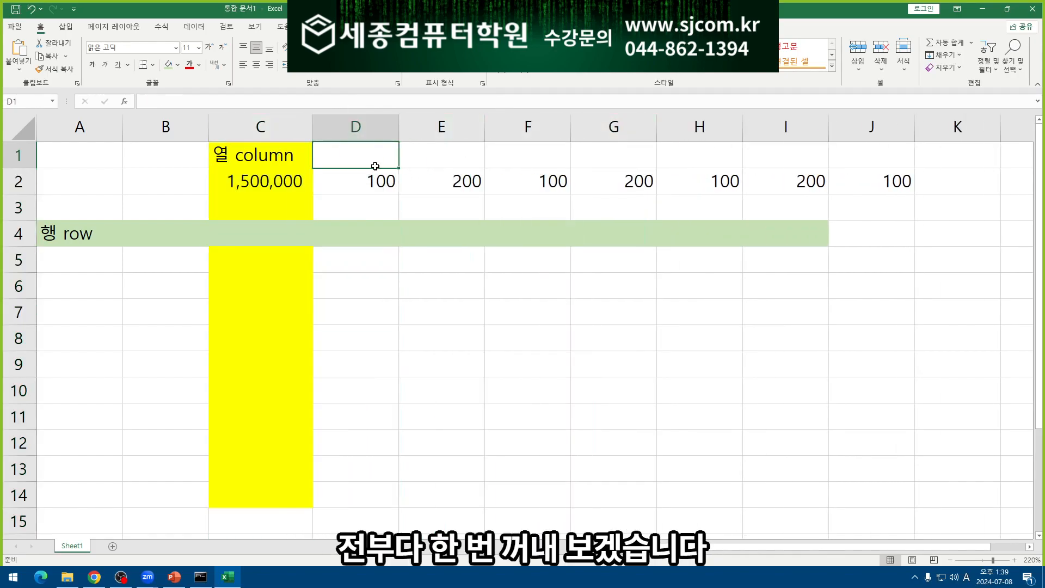
right_click(431, 130)
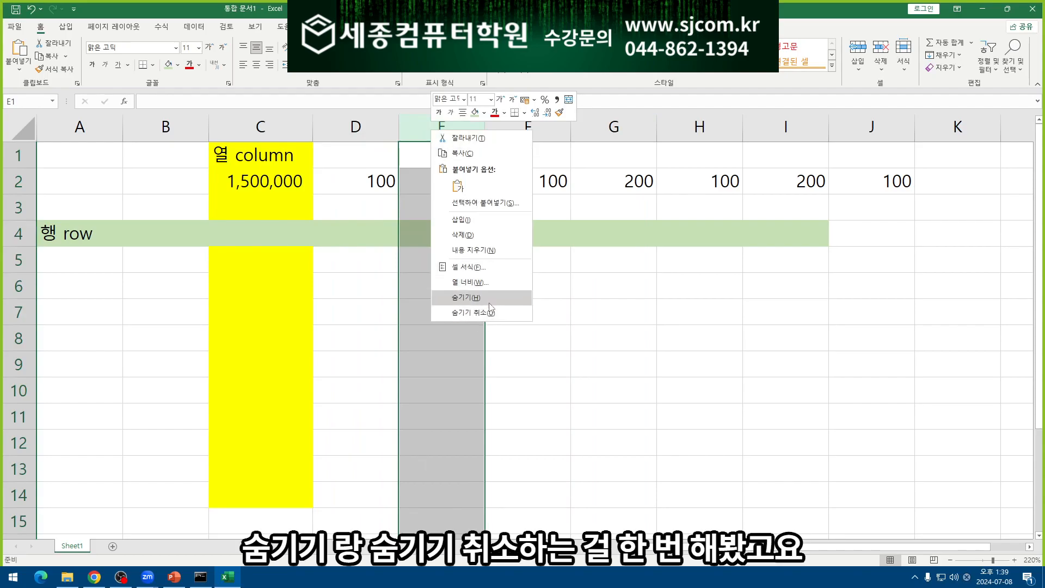
click(358, 186)
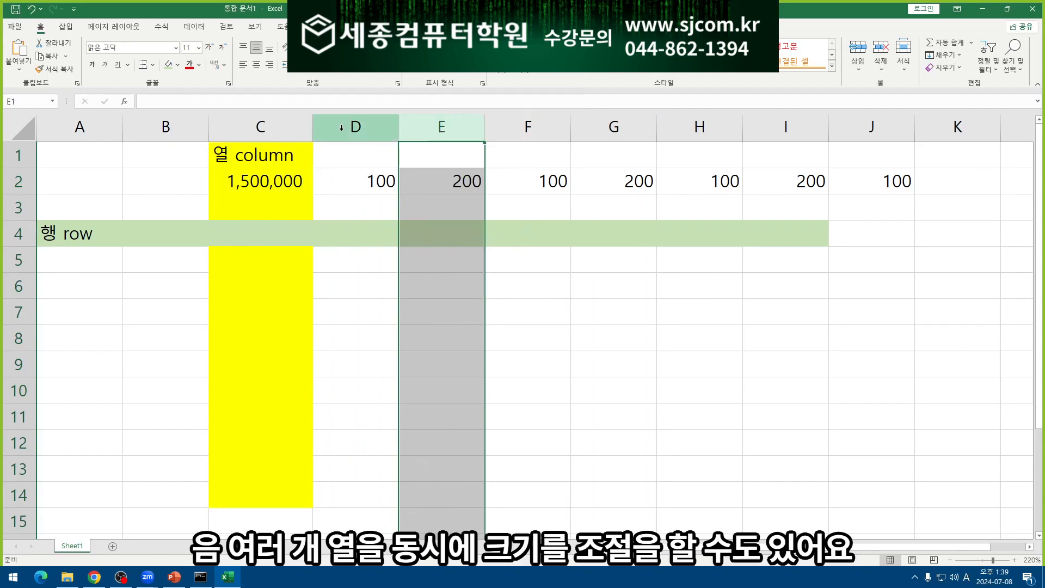
- Select columns C through J and AutoFit their widths to their contents
drag(271, 129, 853, 121)
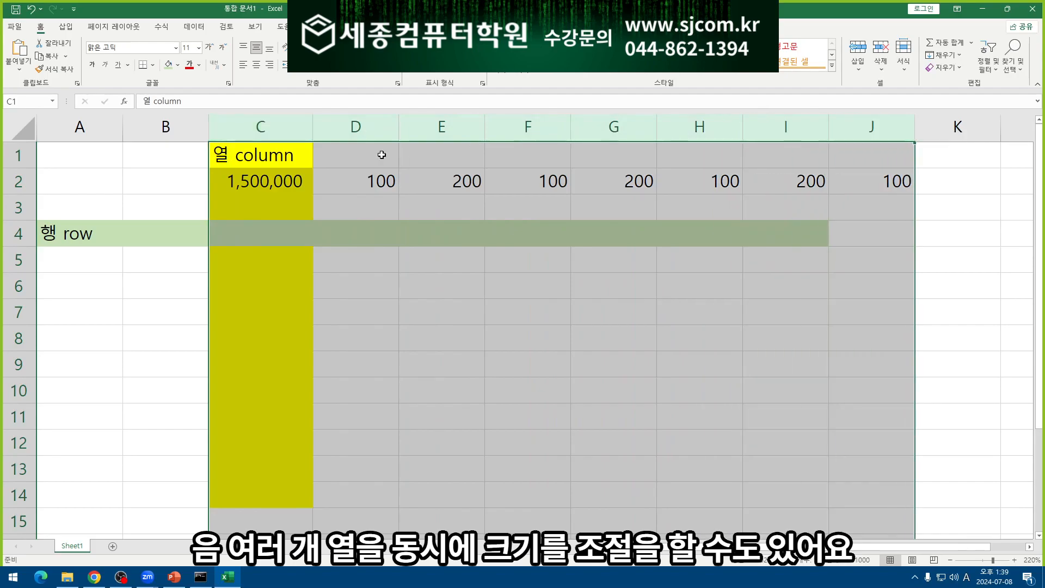
drag(261, 128, 850, 129)
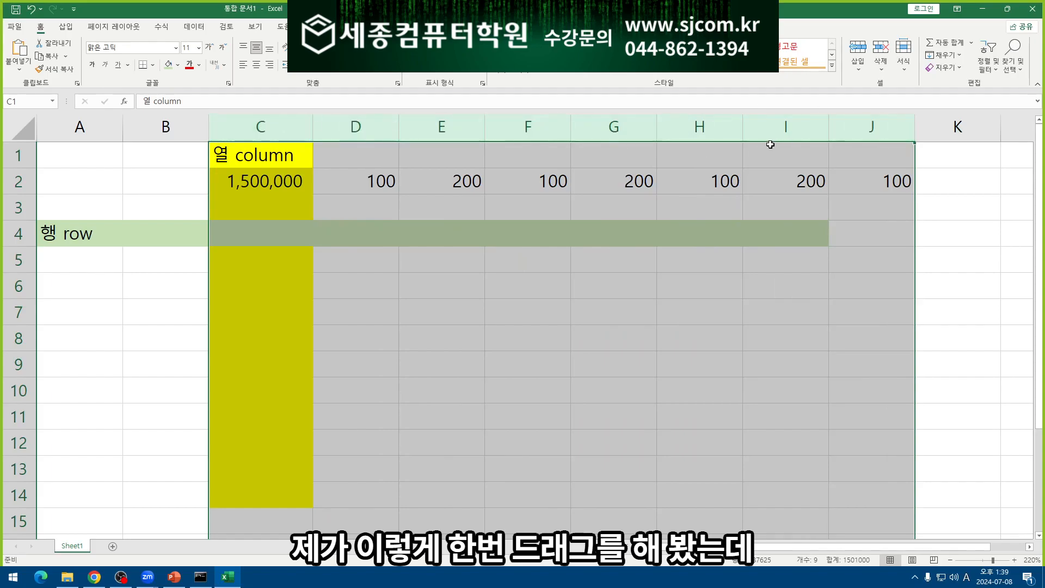
double_click(828, 126)
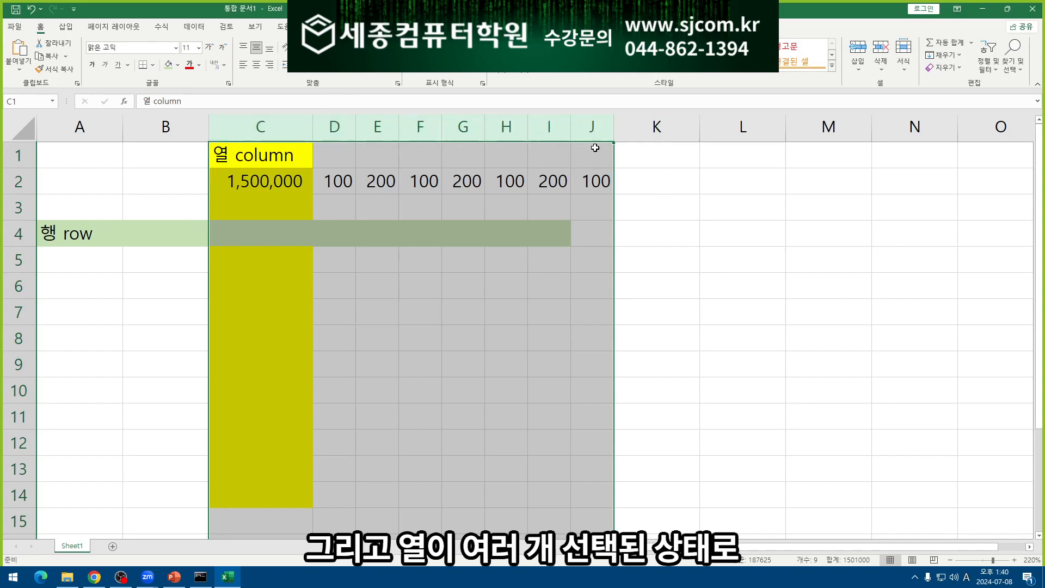
- Resize the selected columns C to J together to one equal width, widening them in stages
mouse_move(614, 127)
mouse_down()
mouse_move(625, 127)
mouse_move(604, 128)
mouse_move(619, 120)
mouse_up()
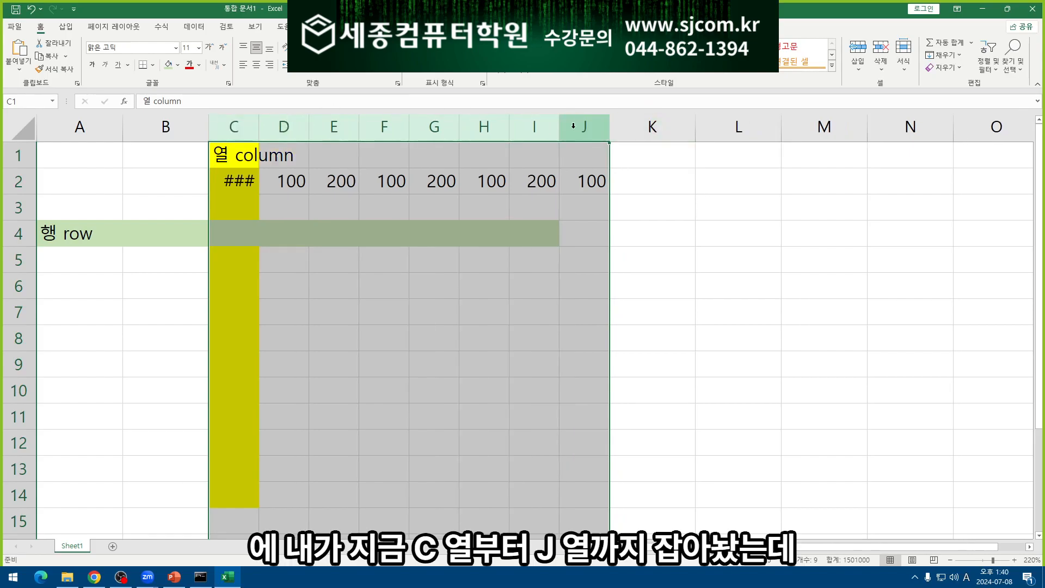
drag(610, 127, 626, 127)
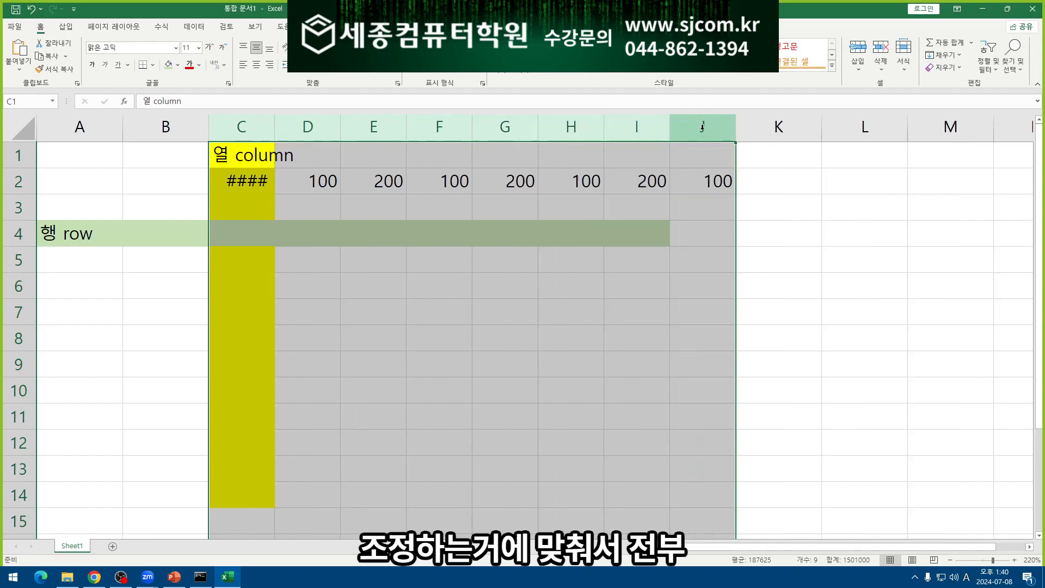
drag(736, 127, 755, 125)
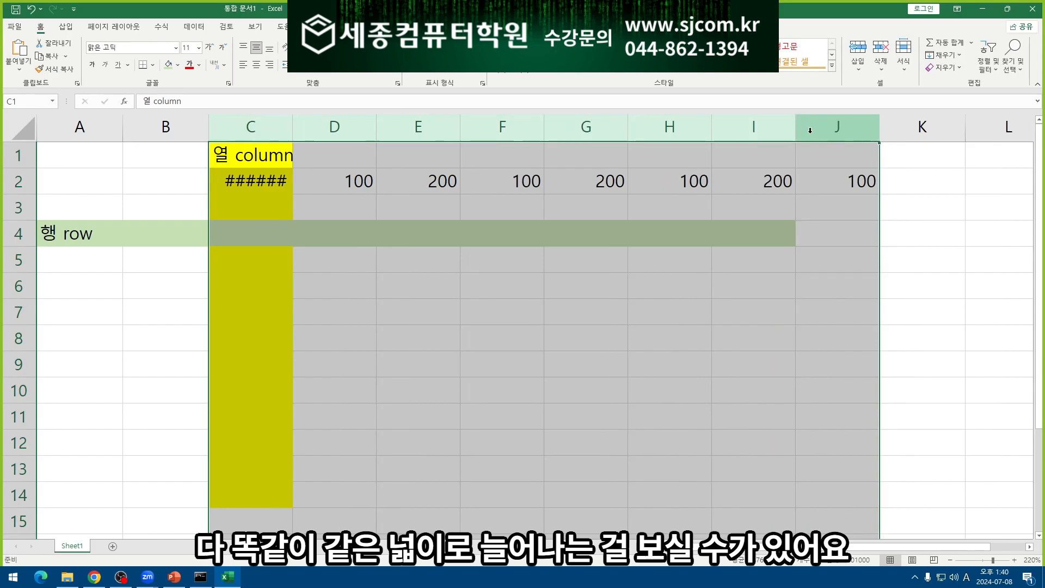
- AutoFit columns C to J and resize them together to an equal width slightly too narrow for the number in C2
double_click(878, 132)
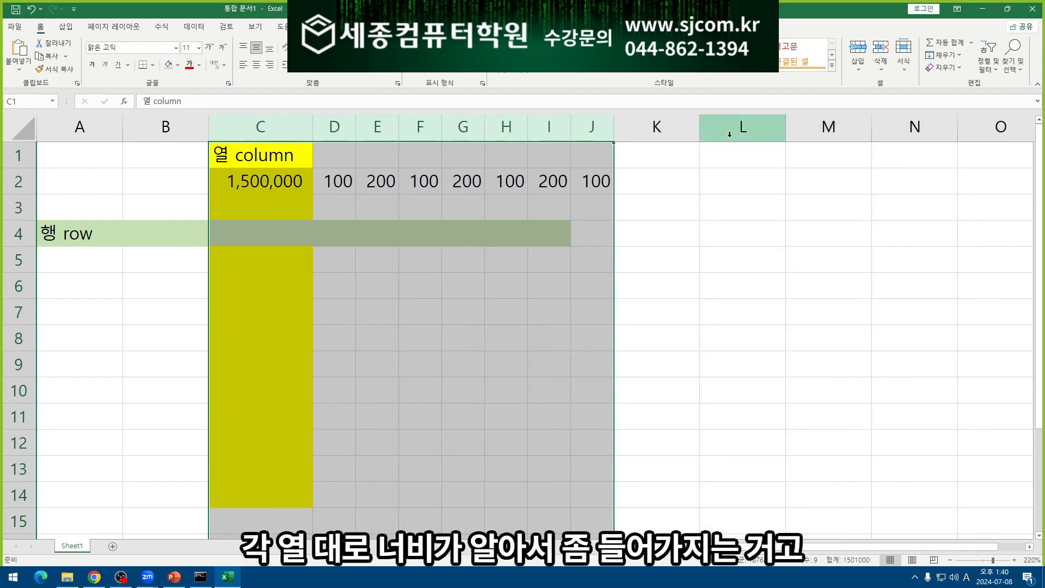
drag(614, 131, 669, 123)
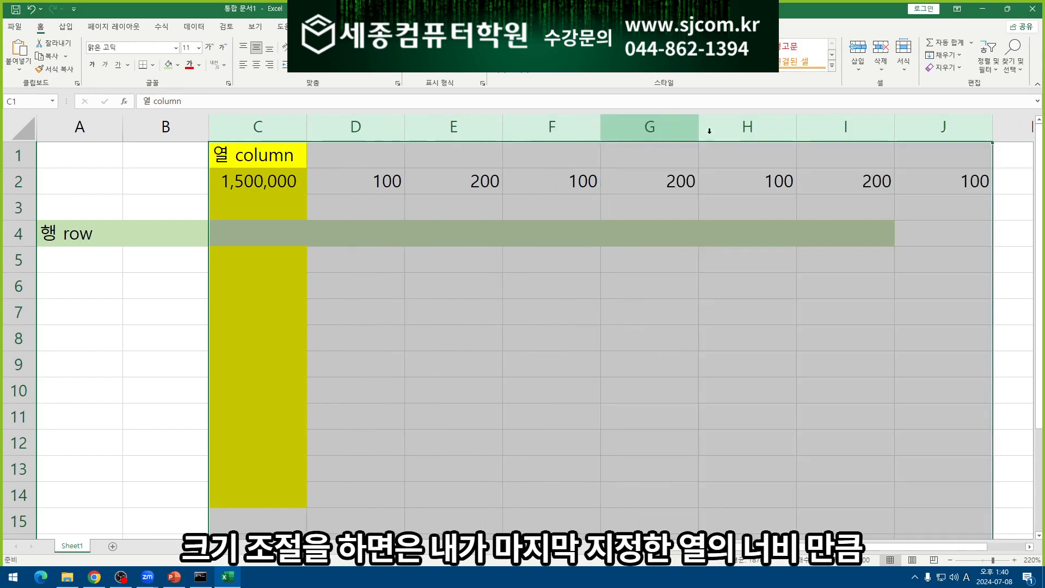
drag(894, 128, 875, 125)
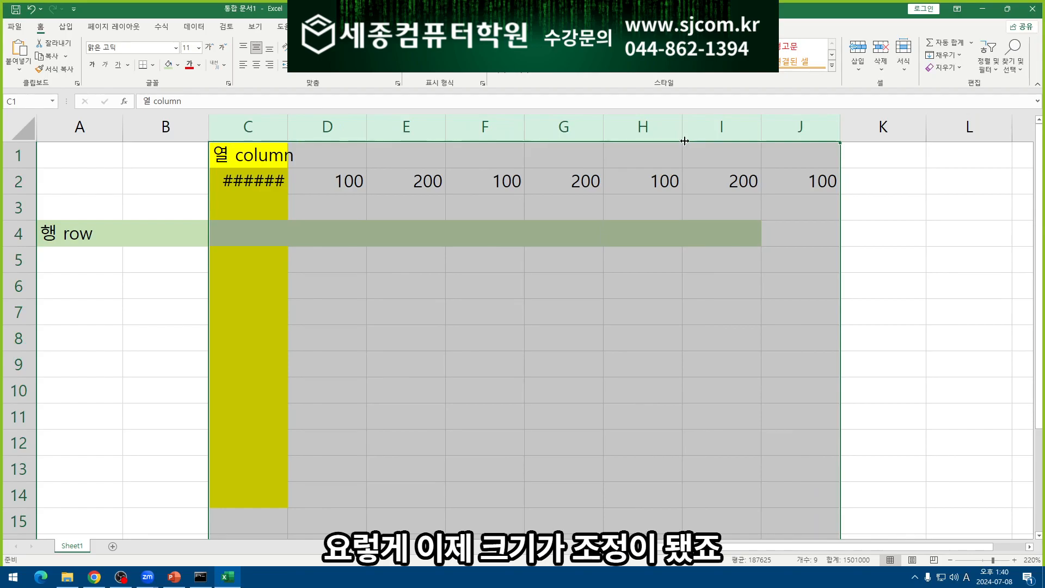
- Select rows 2 through 7 and increase their height together in two stages
click(86, 191)
drag(20, 180, 22, 313)
drag(19, 194, 19, 204)
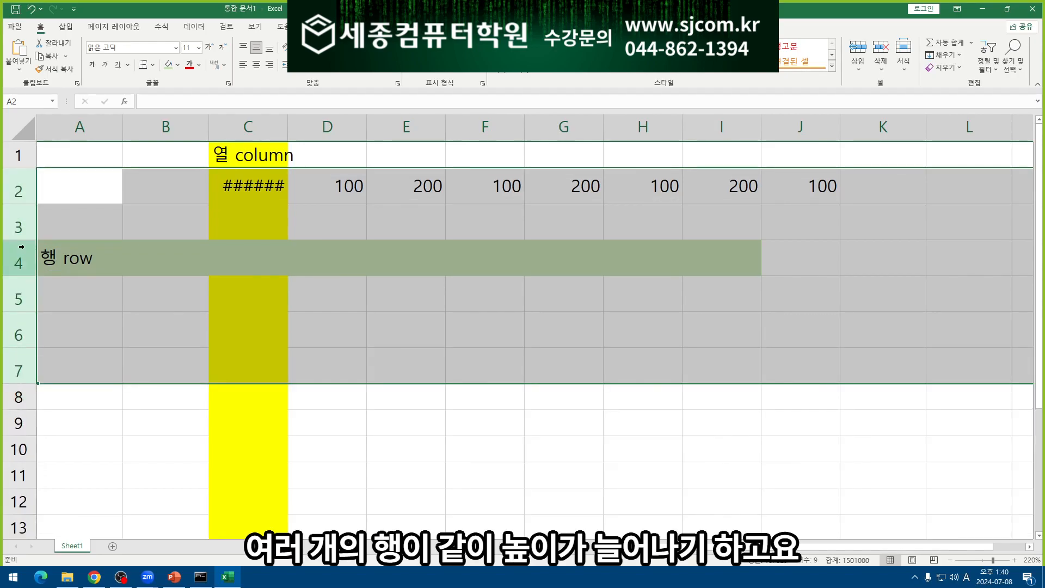
mouse_move(23, 204)
mouse_down()
mouse_move(21, 180)
mouse_move(16, 209)
mouse_up()
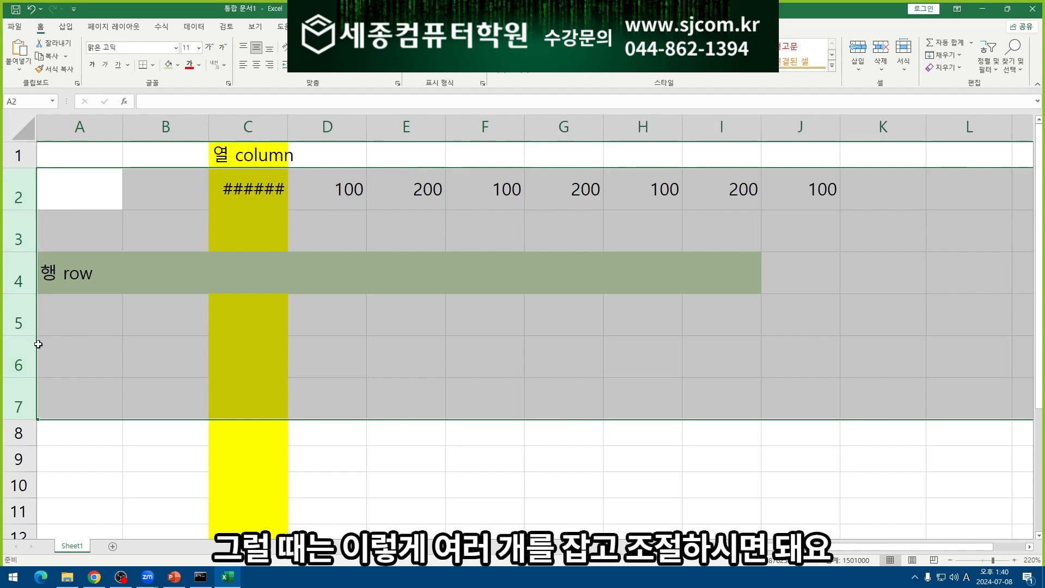
- Set the row height of rows 2 through 7 to 22
right_click(16, 192)
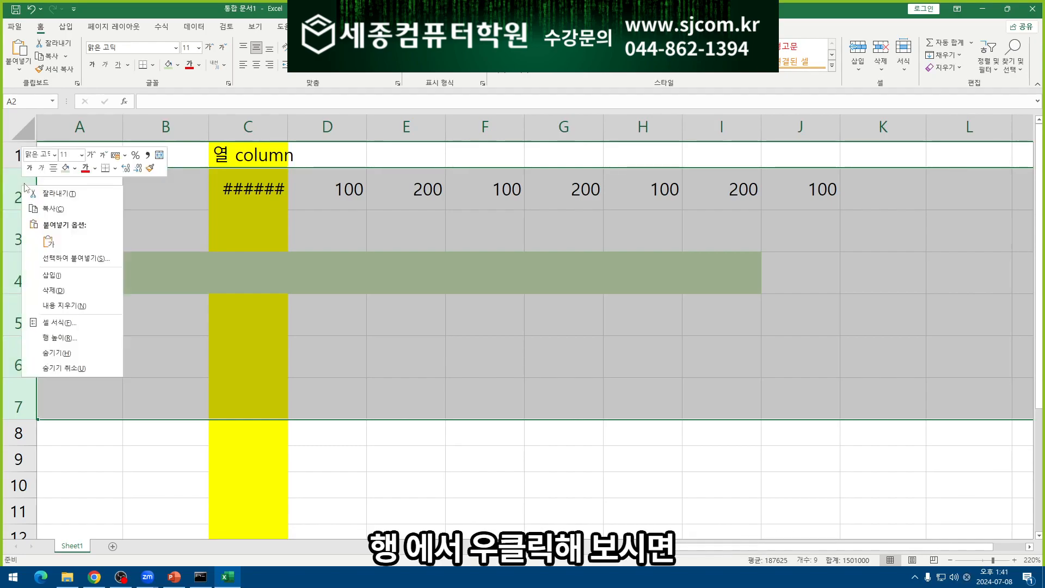
click(60, 338)
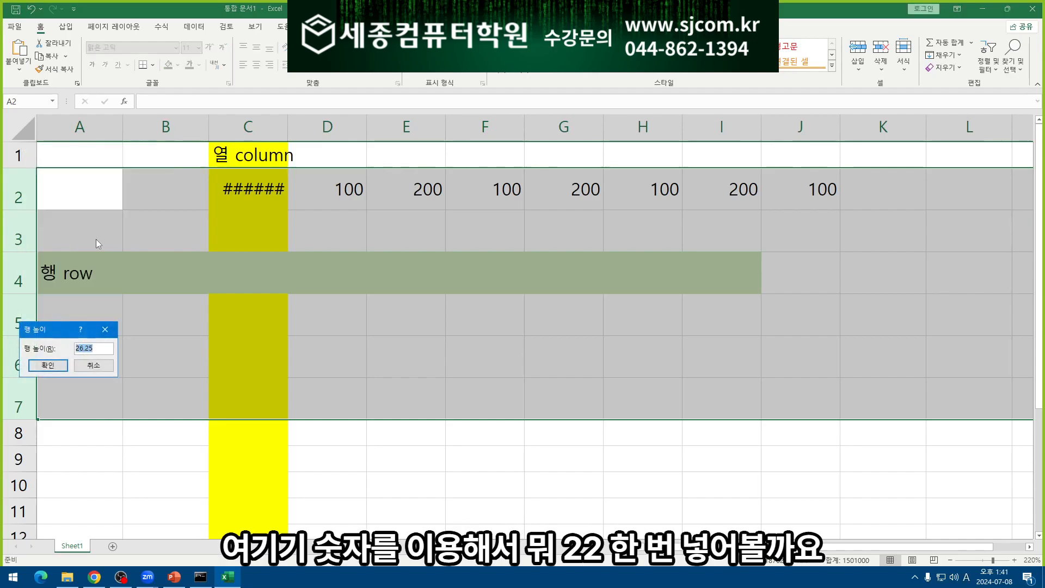
text(22)
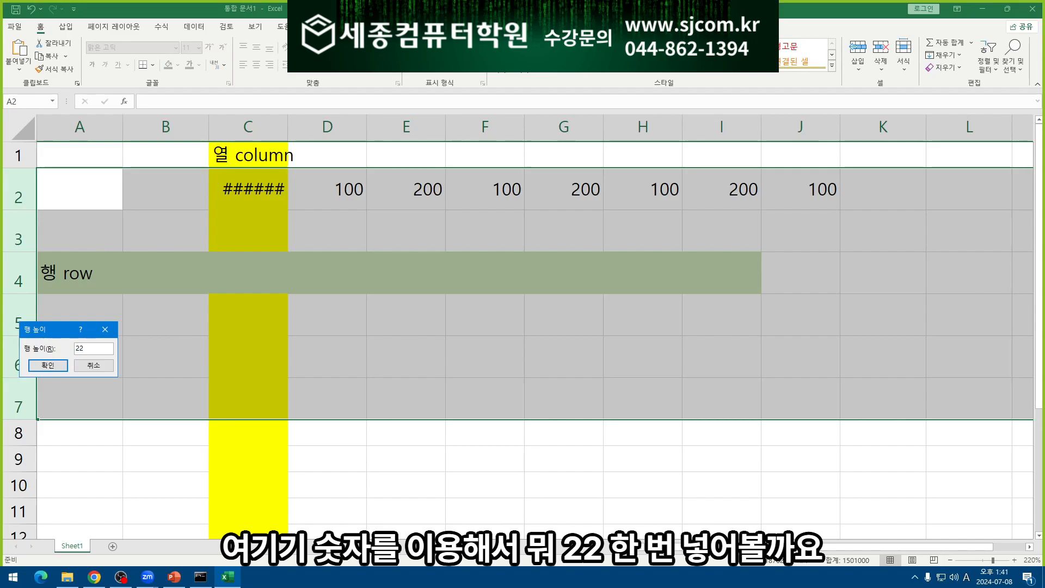
key(Return)
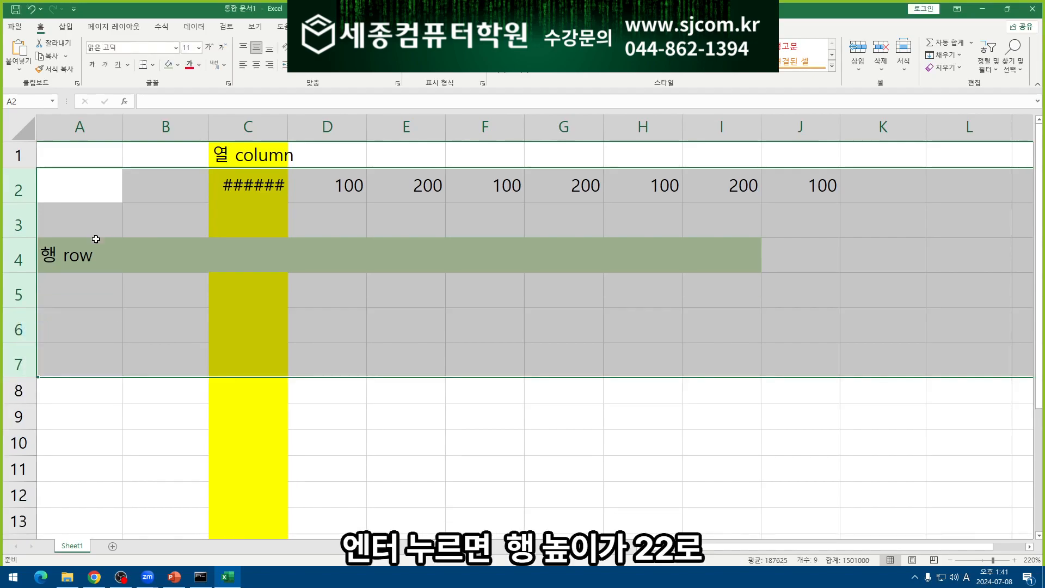